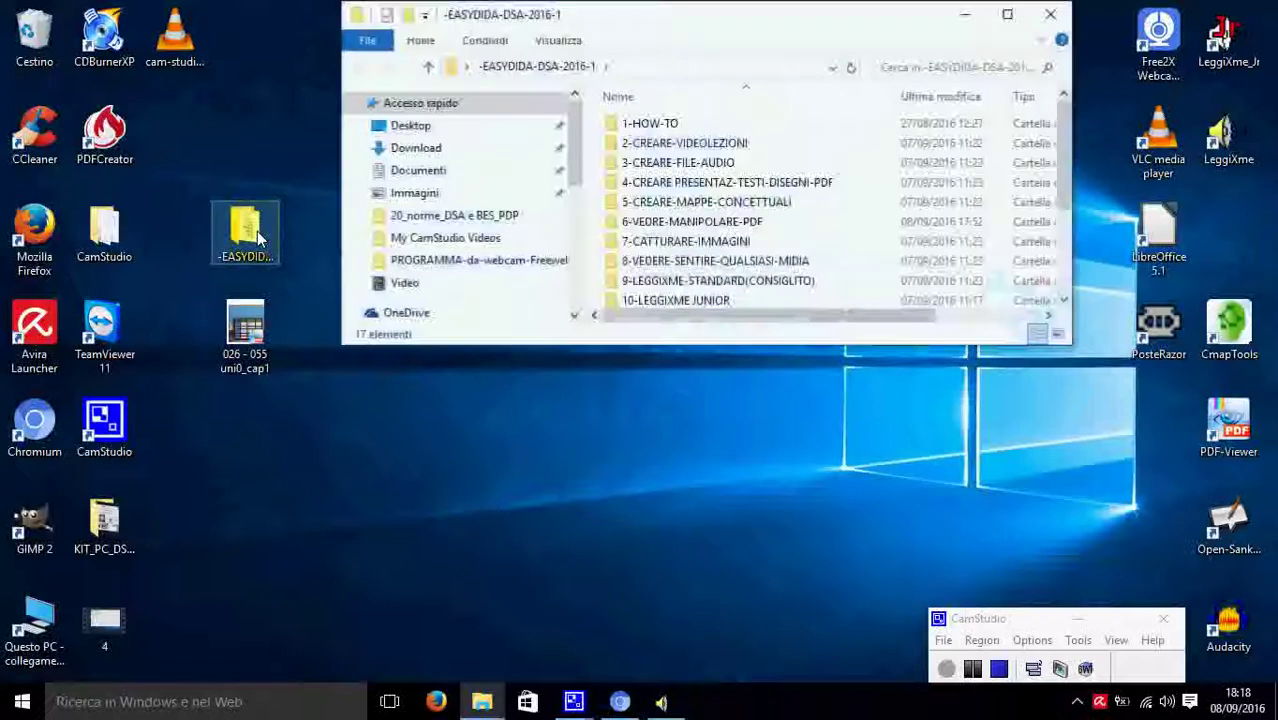
- Make the -EASYDIDA-DSA-2016-1 folder window taller and look through its numbered program folders
{"action": "left_click_drag", "start_coordinate": [580, 348], "coordinate": [568, 433]}
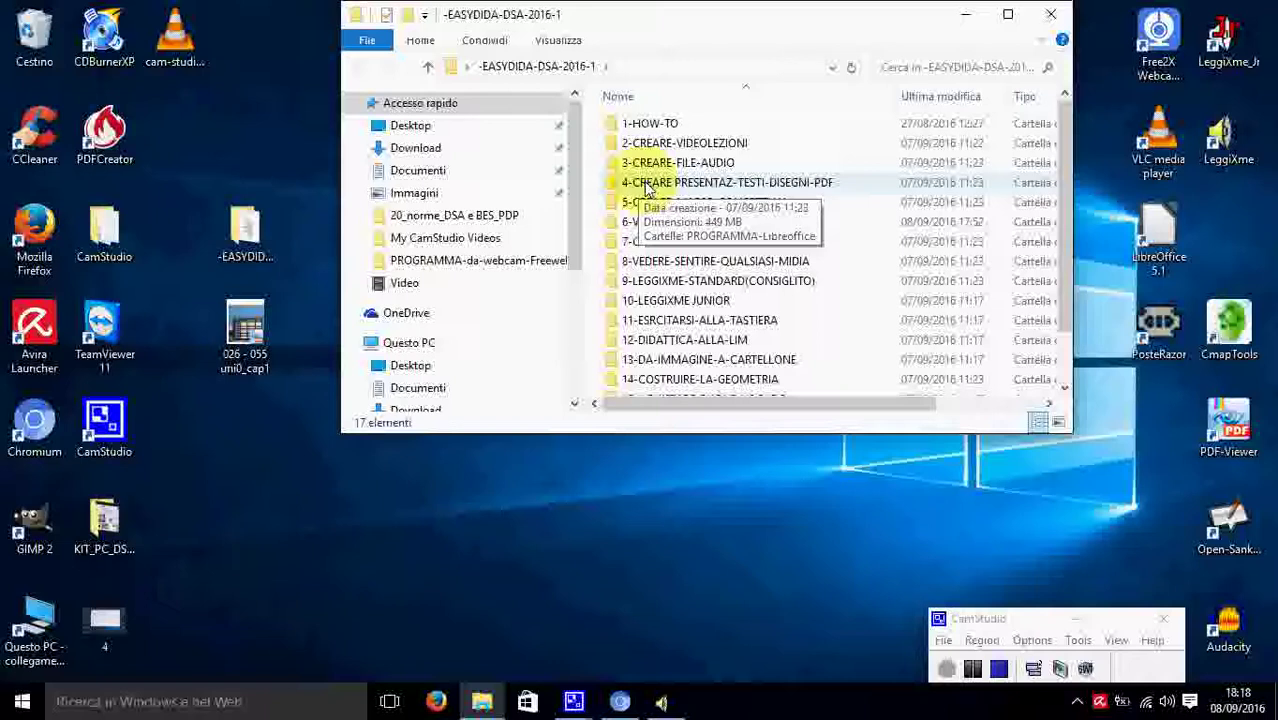
{"action": "scroll", "coordinate": [647, 190], "scroll_direction": "down", "scroll_amount": 1}
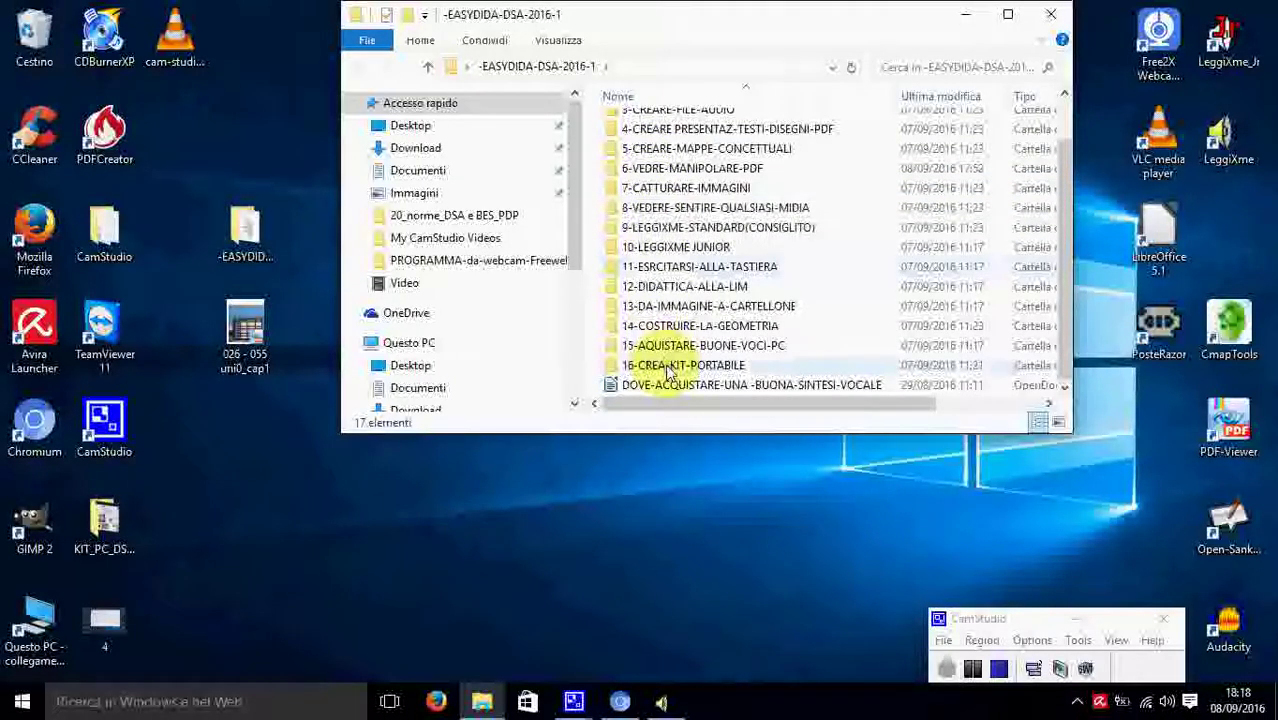
{"action": "scroll", "coordinate": [790, 276], "scroll_direction": "up", "scroll_amount": 1}
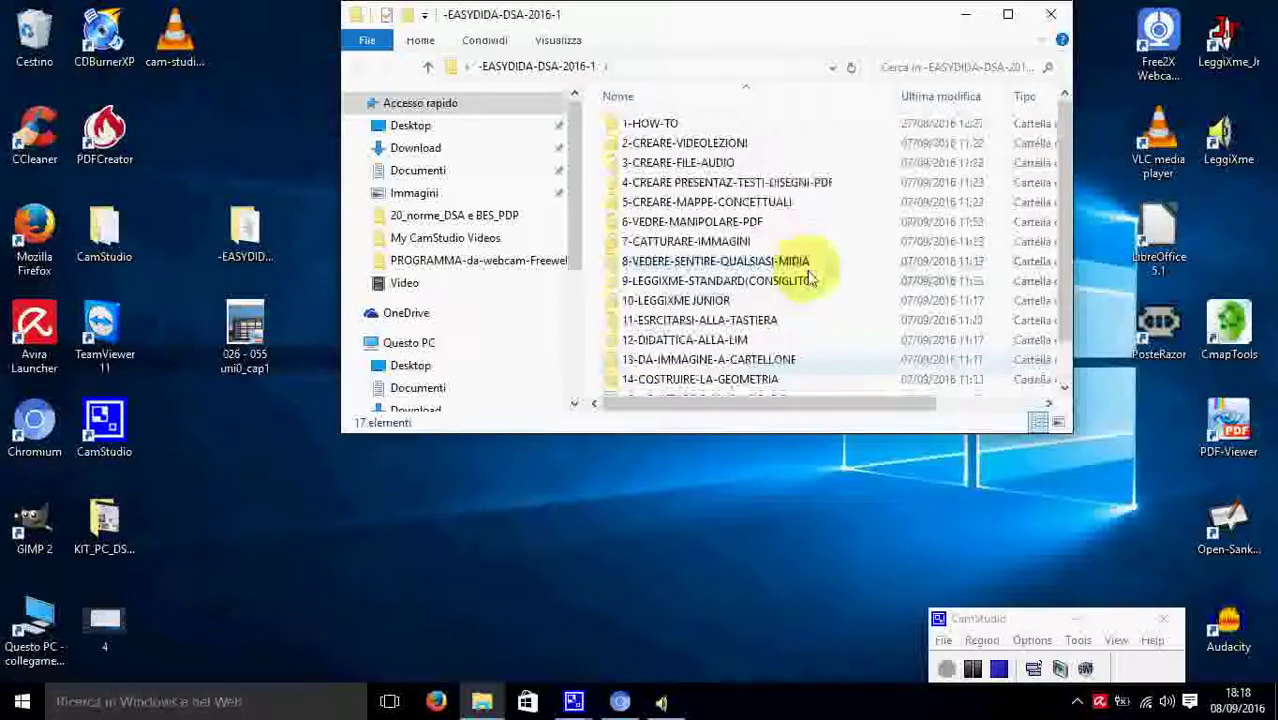
- Go into 4-CREARE PRESENTAZ-TESTI-DISEGNI-PDF, view the 64-bit LibreOffice installer folder, and return to PROGRAMMA-Libreoffice
{"action": "left_click", "coordinate": [737, 185]}
{"action": "double_click", "coordinate": [737, 185]}
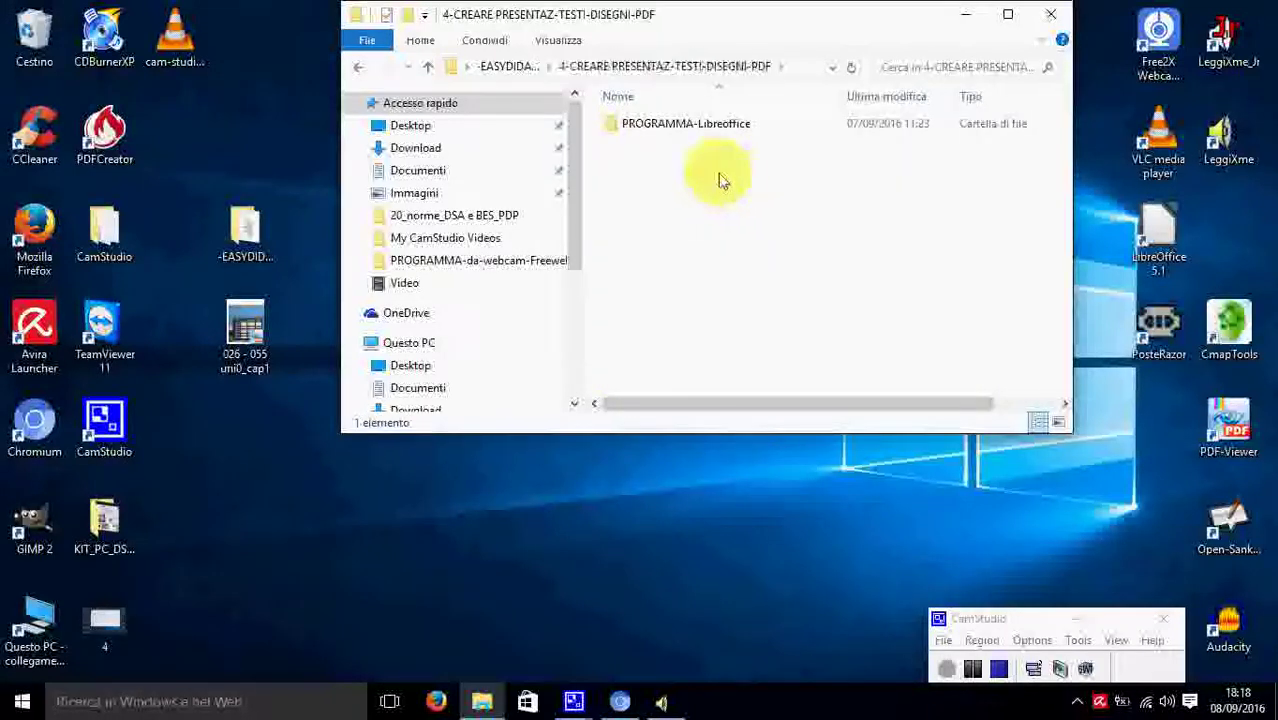
{"action": "double_click", "coordinate": [695, 127]}
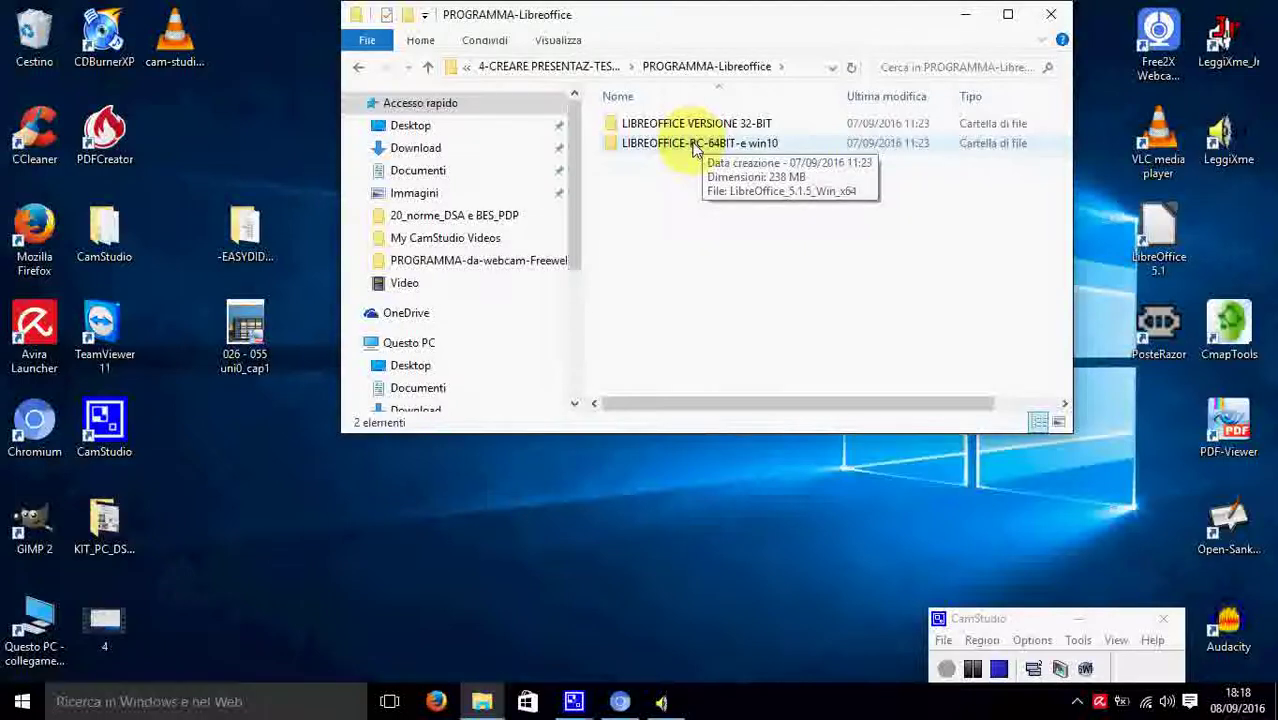
{"action": "double_click", "coordinate": [695, 145]}
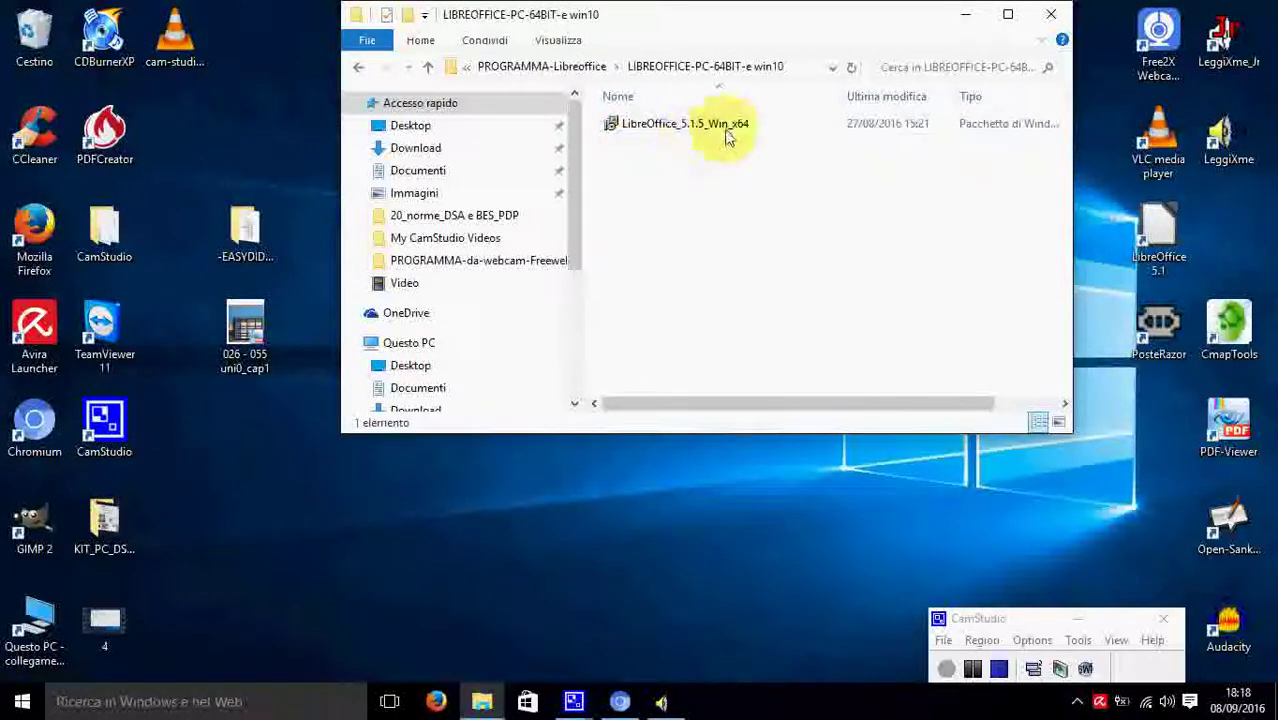
{"action": "left_click", "coordinate": [429, 66]}
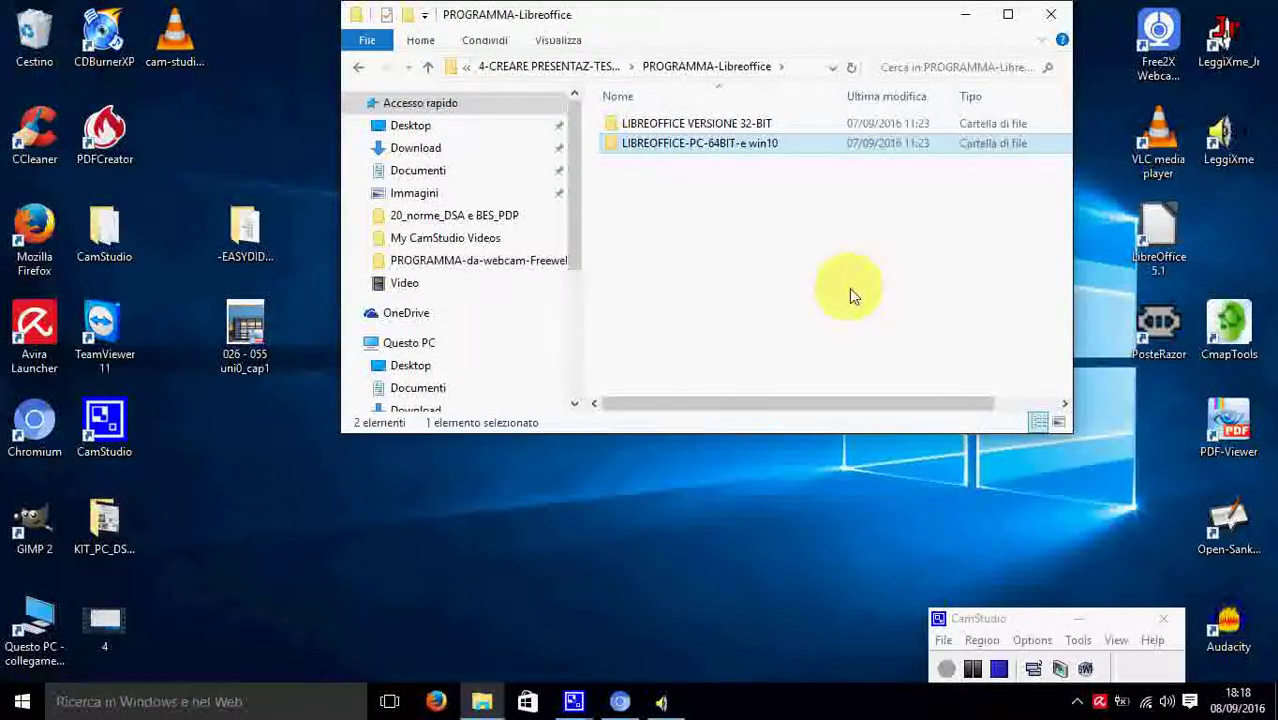
- Launch LibreOffice 5.1 from the desktop and shrink its Start Center to a floating window near the upper middle of the desktop
{"action": "double_click", "coordinate": [1146, 224]}
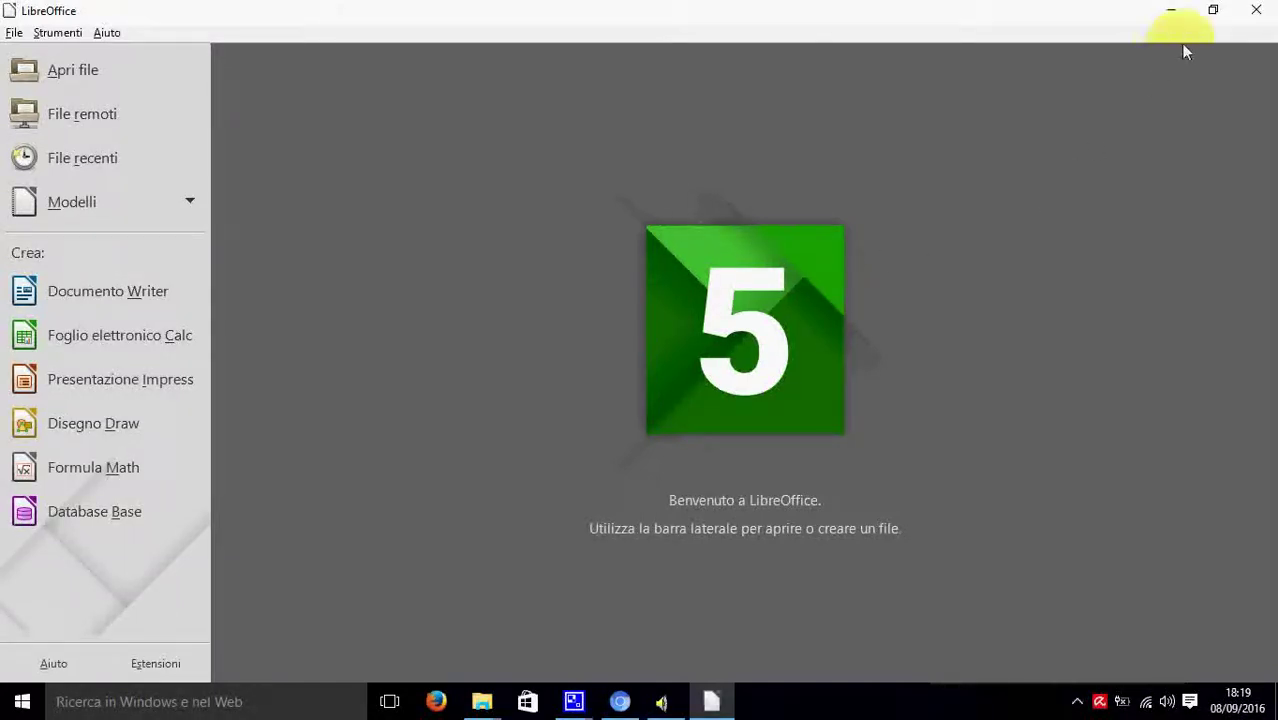
{"action": "left_click", "coordinate": [1213, 10]}
{"action": "mouse_move", "coordinate": [656, 14]}
{"action": "left_mouse_down"}
{"action": "mouse_move", "coordinate": [770, 8]}
{"action": "mouse_move", "coordinate": [647, 14]}
{"action": "mouse_move", "coordinate": [679, 9]}
{"action": "mouse_move", "coordinate": [642, 9]}
{"action": "mouse_move", "coordinate": [650, 1]}
{"action": "left_mouse_up"}
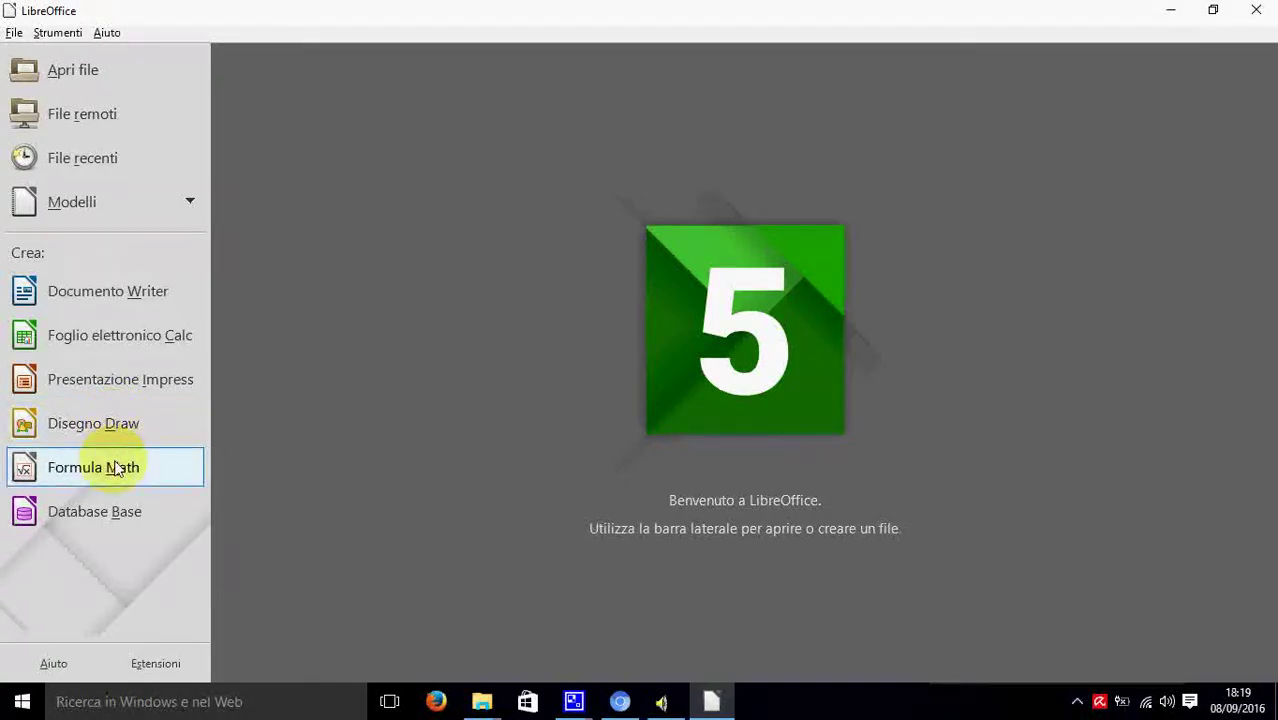
{"action": "left_click", "coordinate": [1212, 10]}
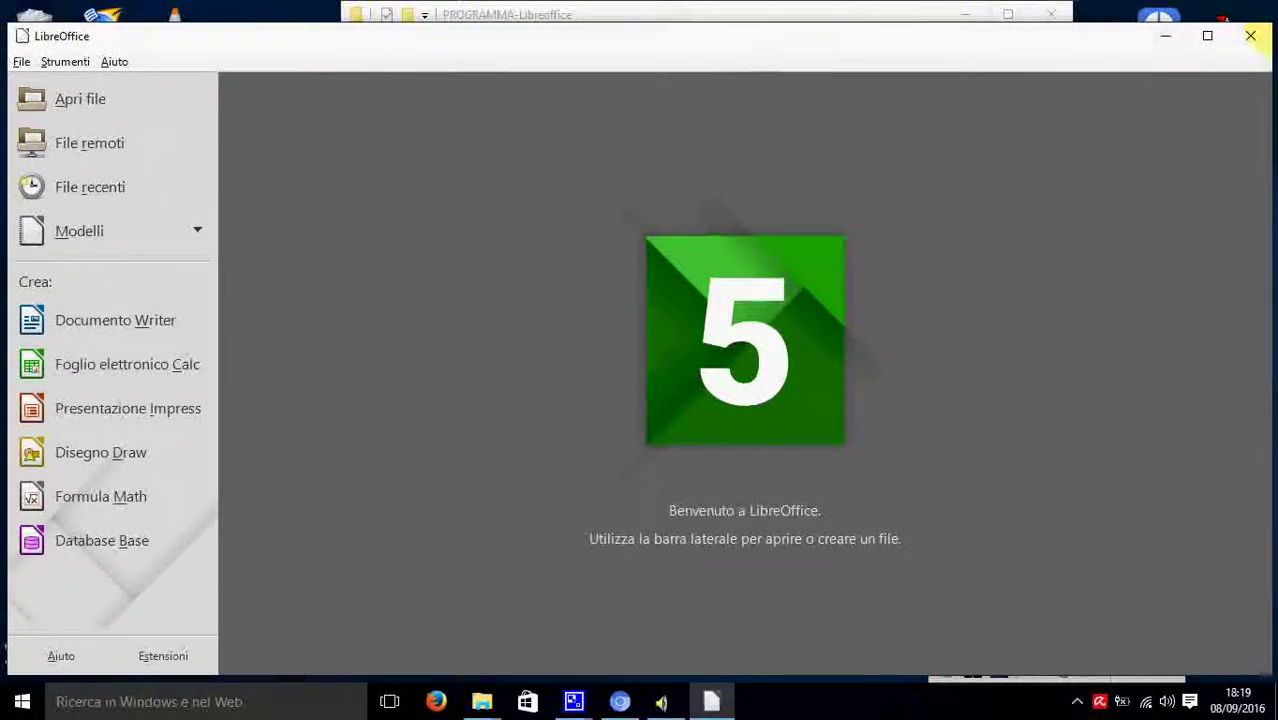
{"action": "left_click_drag", "start_coordinate": [1272, 30], "coordinate": [905, 45]}
{"action": "left_click_drag", "start_coordinate": [745, 45], "coordinate": [907, 10]}
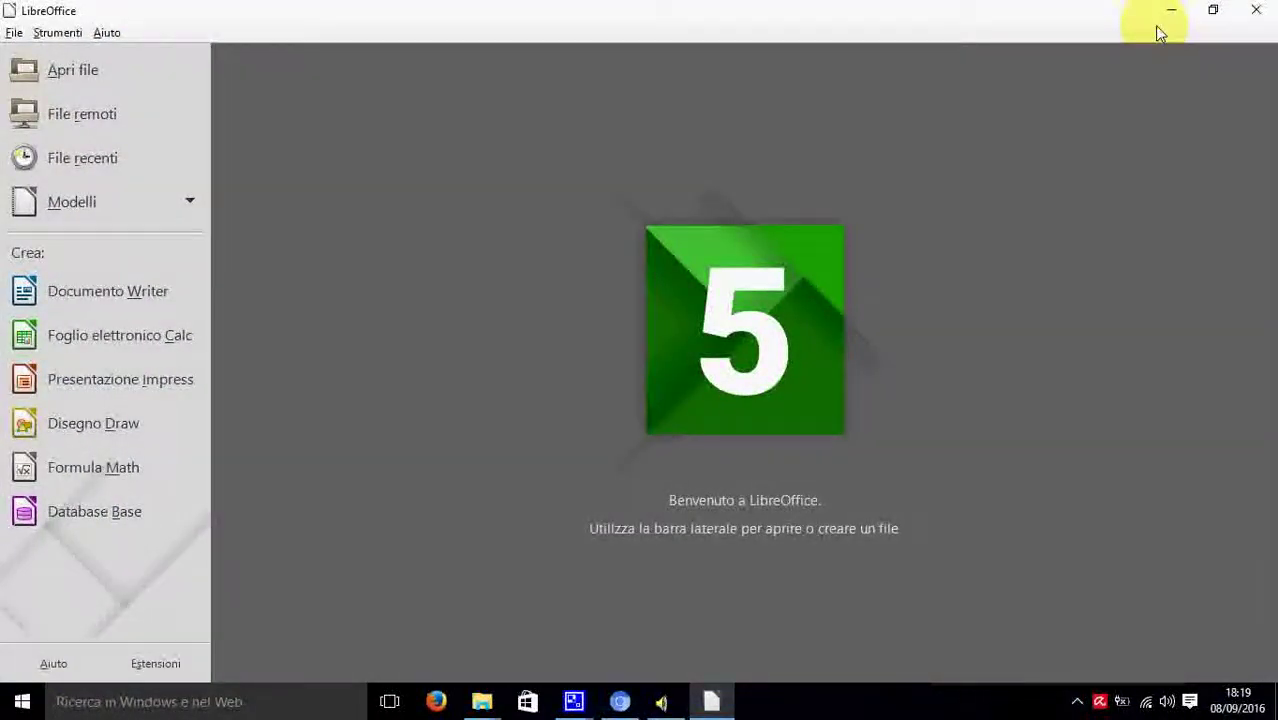
{"action": "left_click", "coordinate": [1212, 10]}
{"action": "left_click_drag", "start_coordinate": [707, 63], "coordinate": [959, 19]}
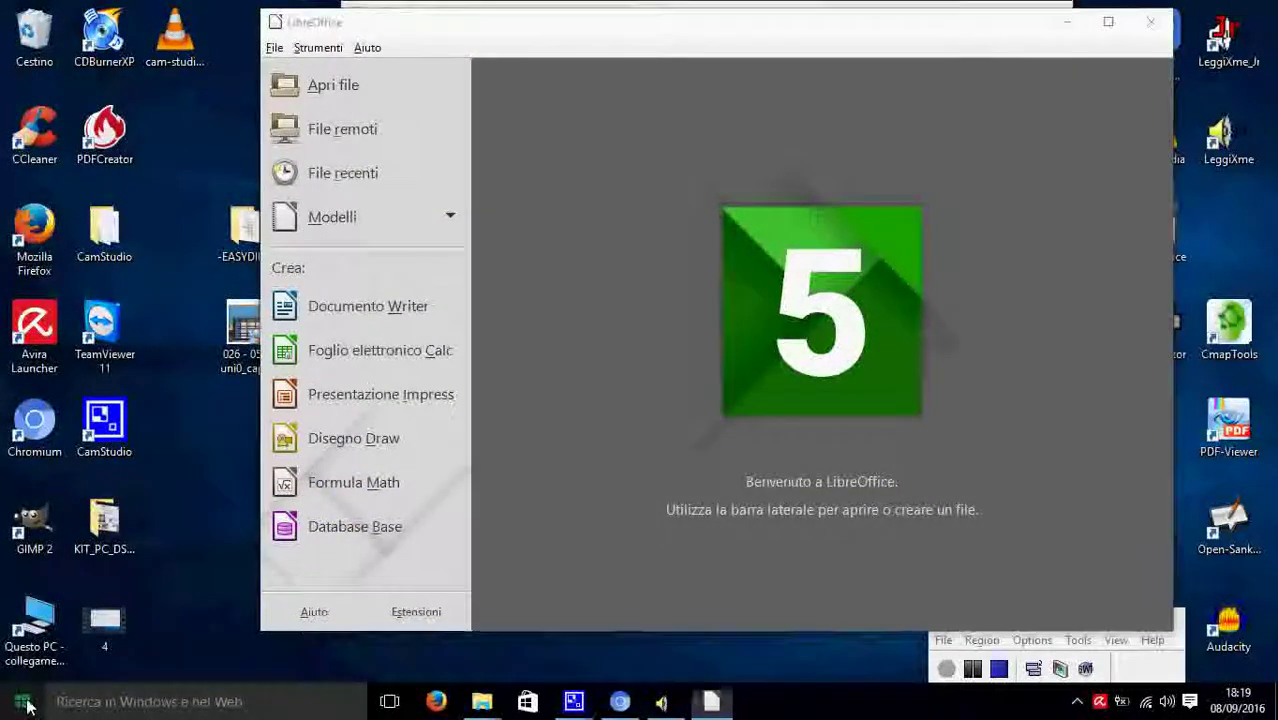
{"action": "left_click", "coordinate": [22, 701]}
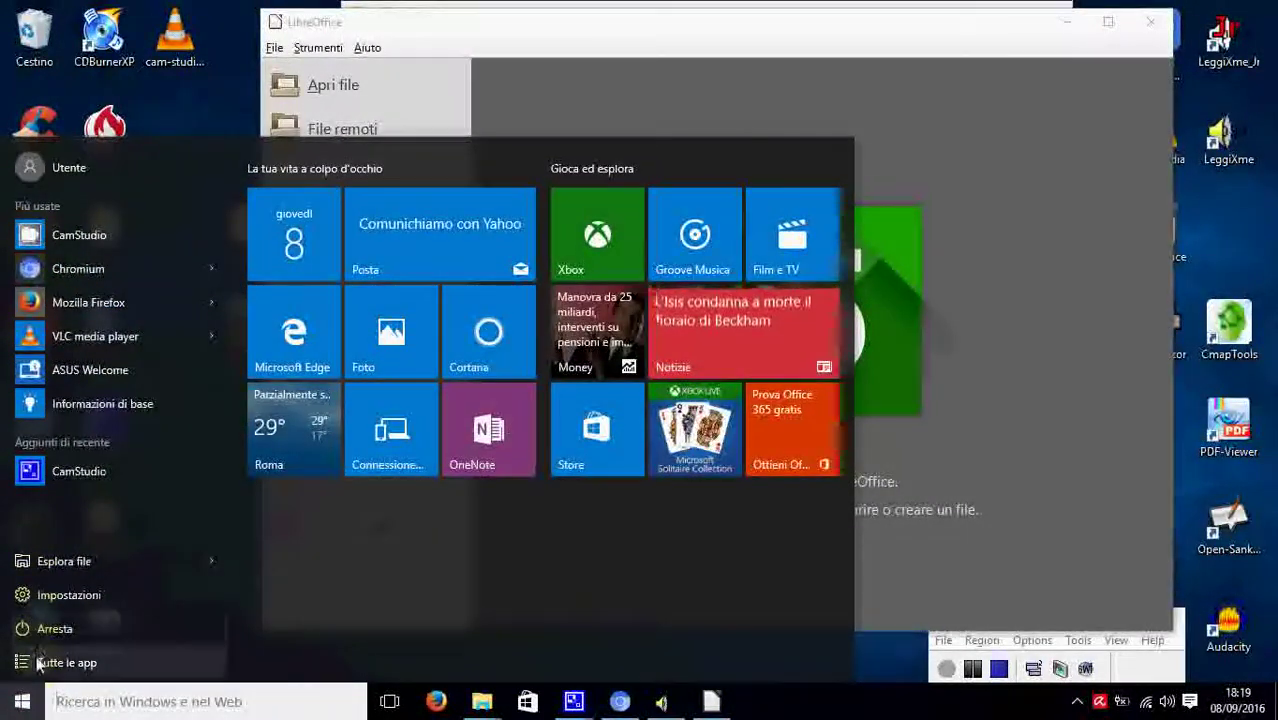
{"action": "left_click", "coordinate": [40, 662]}
{"action": "scroll", "coordinate": [113, 594], "scroll_direction": "down", "scroll_amount": 1}
{"action": "scroll", "coordinate": [113, 594], "scroll_direction": "down", "scroll_amount": 6}
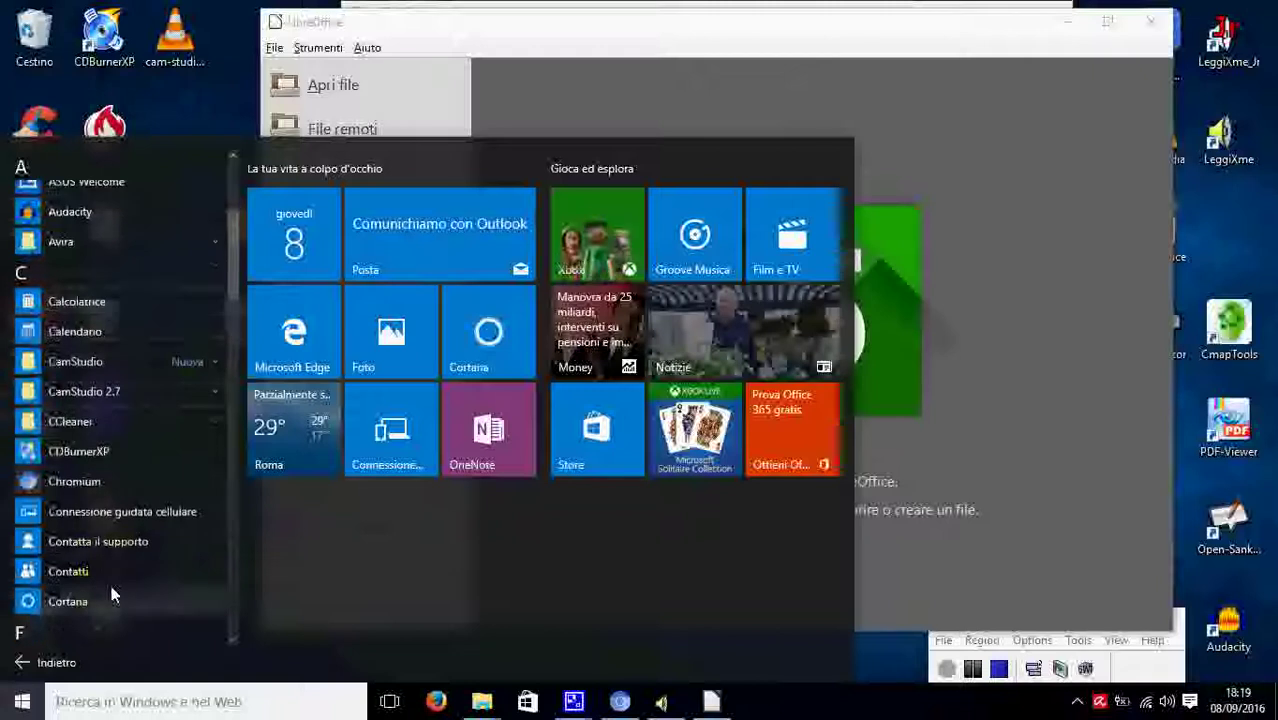
{"action": "scroll", "coordinate": [113, 594], "scroll_direction": "down", "scroll_amount": 5}
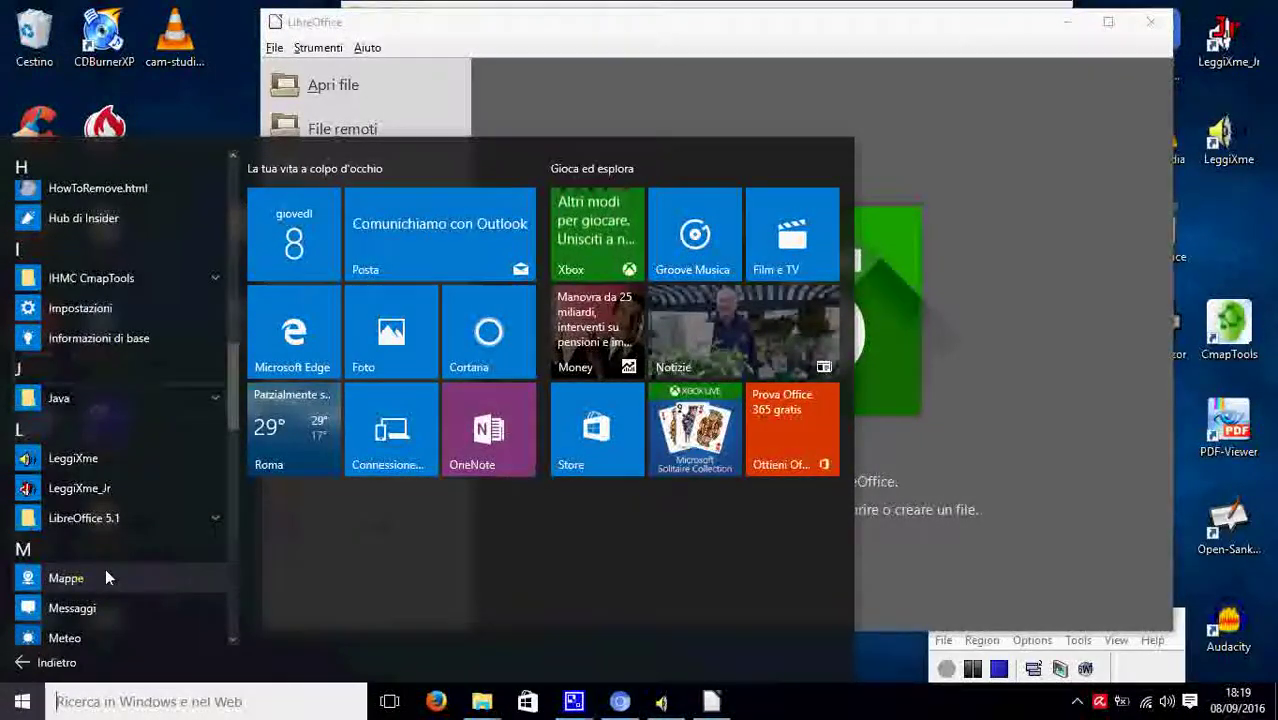
{"action": "left_click", "coordinate": [122, 519]}
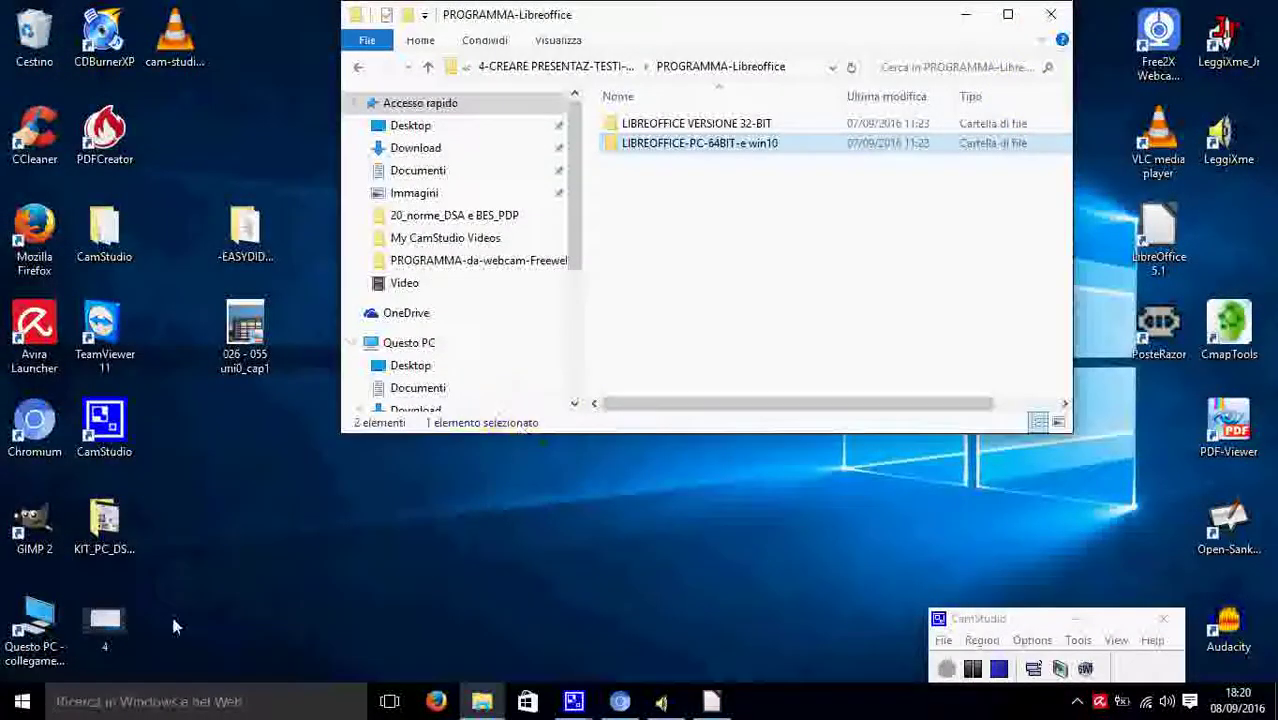
- Create a desktop shortcut for LibreOffice Writer from the installed apps, close the folder window, and place the shortcut below the 026 - 055 image file
{"action": "left_click", "coordinate": [22, 701]}
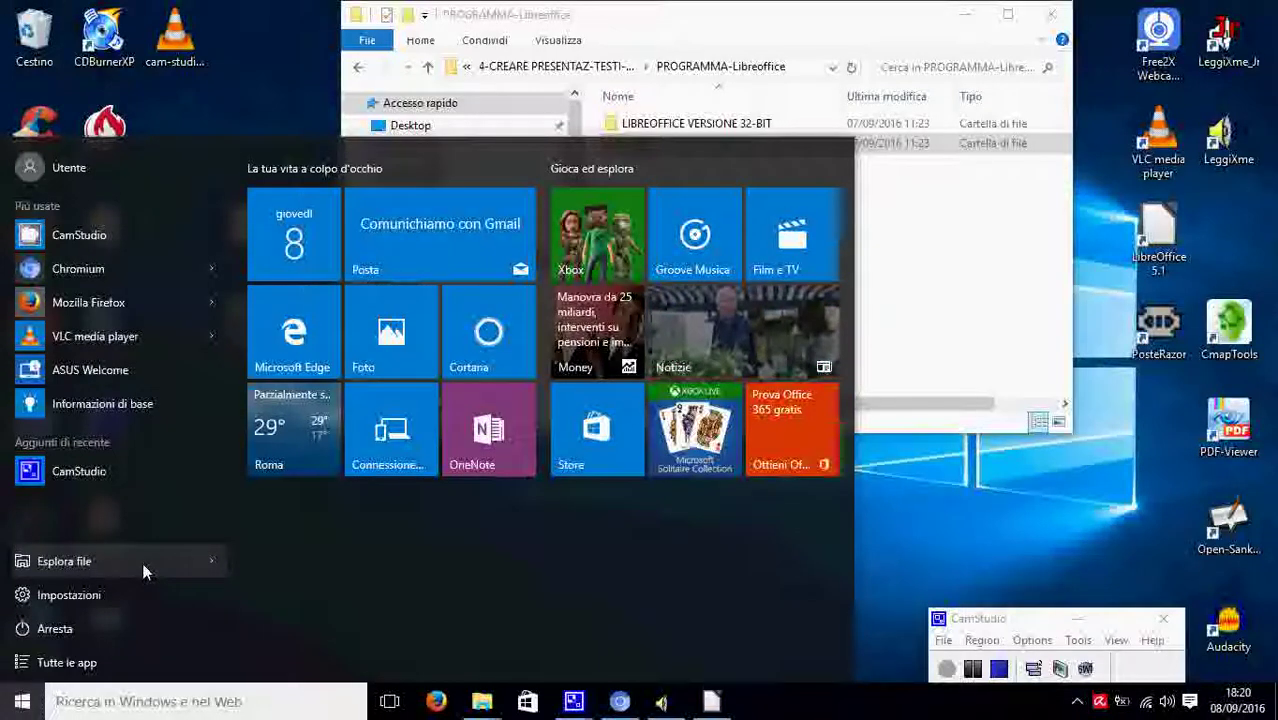
{"action": "left_click", "coordinate": [105, 658]}
{"action": "scroll", "coordinate": [136, 628], "scroll_direction": "down", "scroll_amount": 3}
{"action": "scroll", "coordinate": [138, 622], "scroll_direction": "down", "scroll_amount": 8}
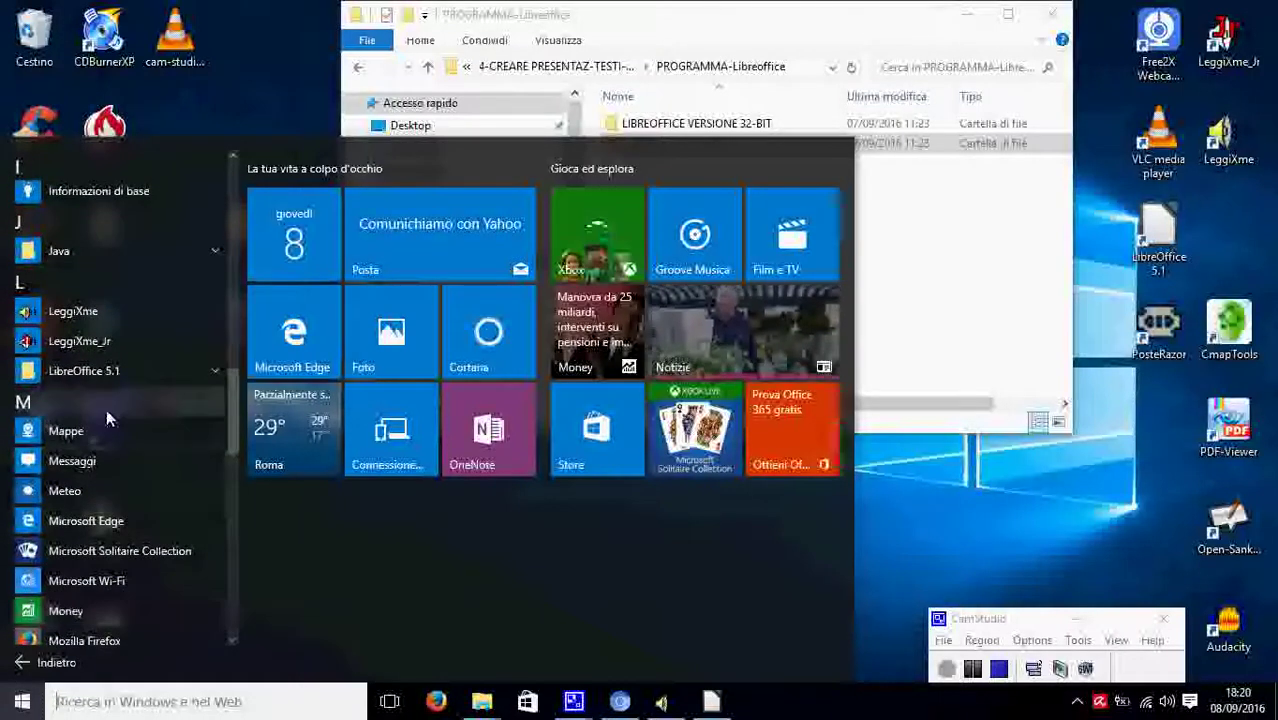
{"action": "left_click", "coordinate": [118, 371]}
{"action": "left_click_drag", "start_coordinate": [125, 580], "coordinate": [1018, 415]}
{"action": "left_click", "coordinate": [1064, 484]}
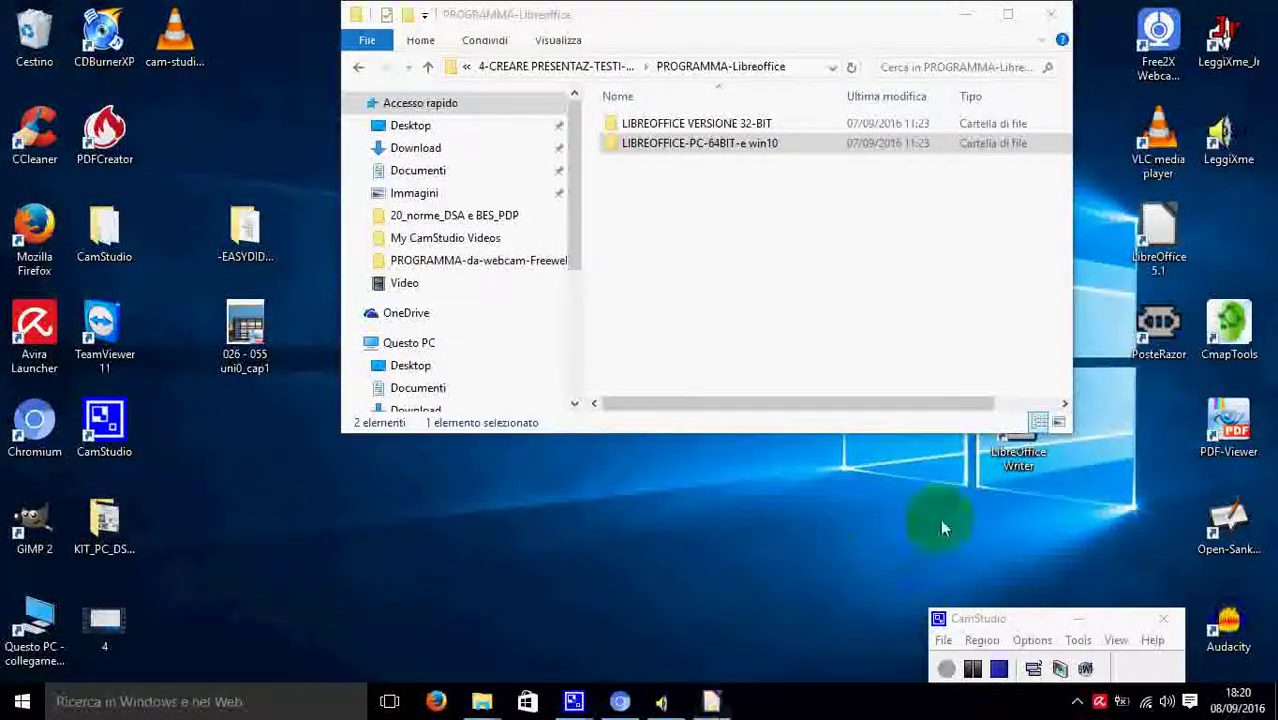
{"action": "left_click", "coordinate": [1052, 14]}
{"action": "left_click_drag", "start_coordinate": [1016, 420], "coordinate": [243, 432]}
- Create a new Writer document from the LibreOffice Start Center and maximize its window
{"action": "left_click", "coordinate": [711, 703]}
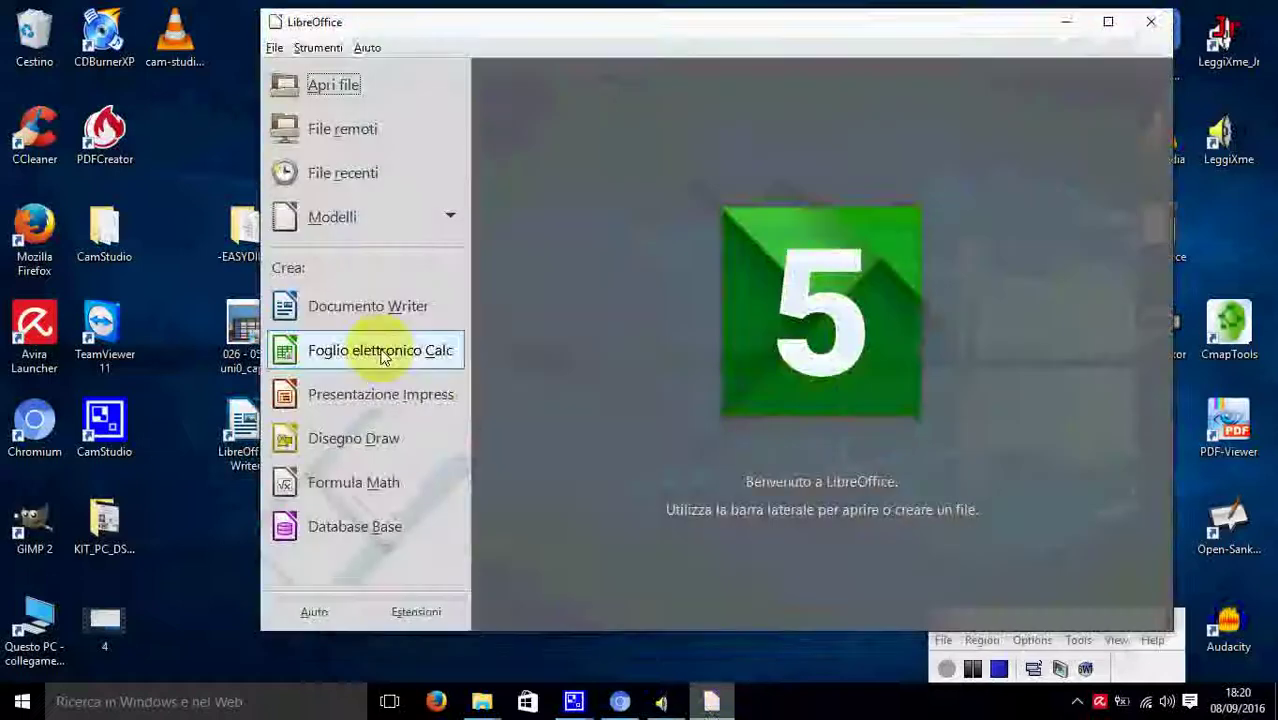
{"action": "left_click", "coordinate": [369, 307]}
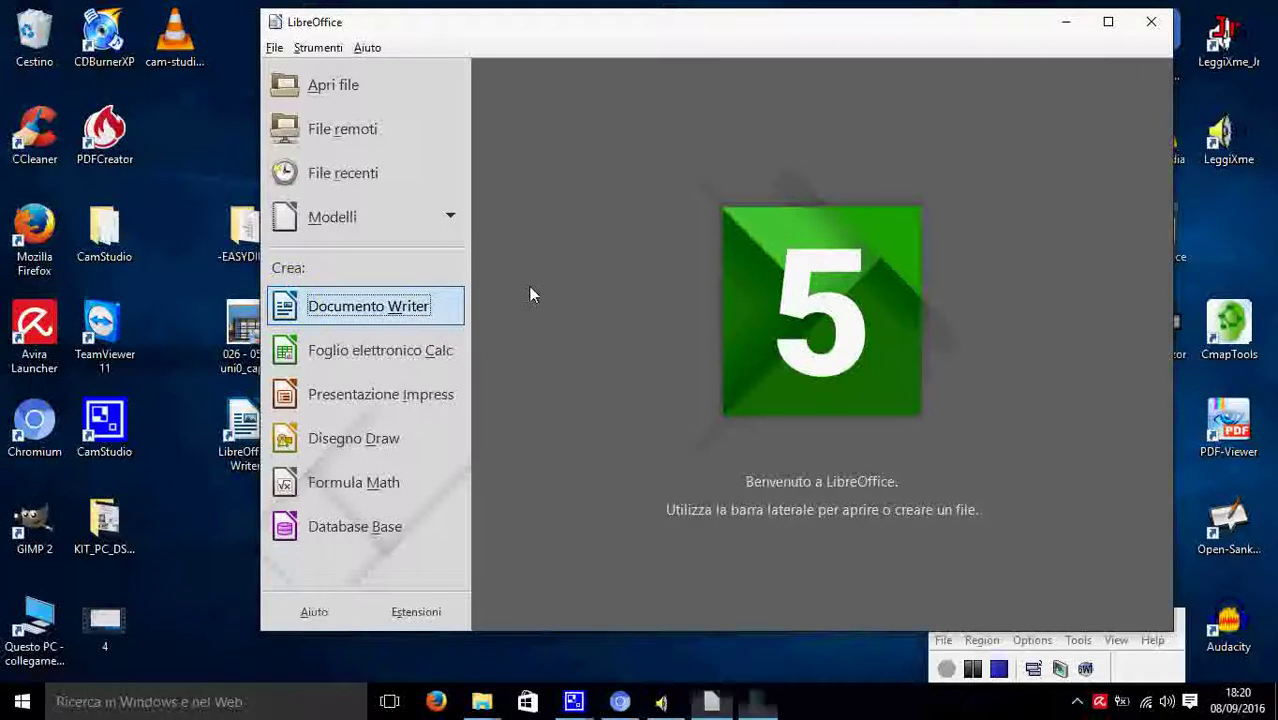
{"action": "left_click", "coordinate": [712, 701]}
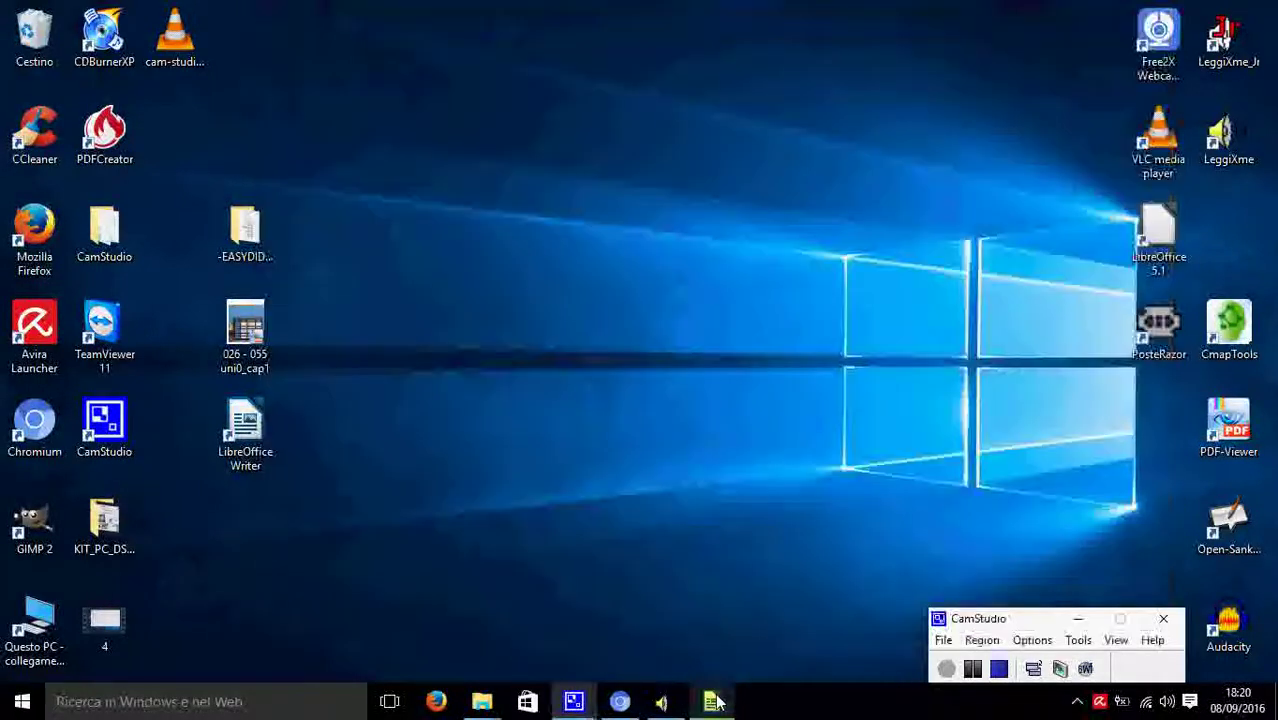
{"action": "left_click", "coordinate": [712, 701]}
{"action": "left_click", "coordinate": [370, 398]}
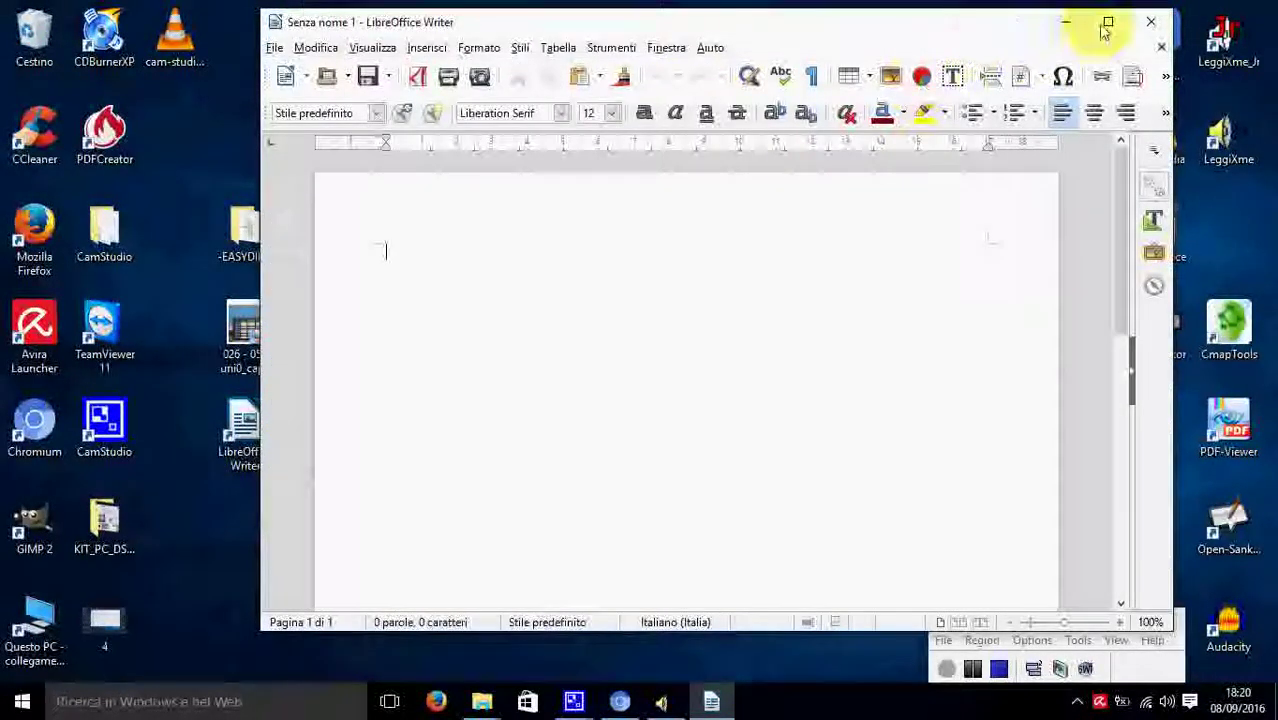
{"action": "left_click", "coordinate": [1107, 22]}
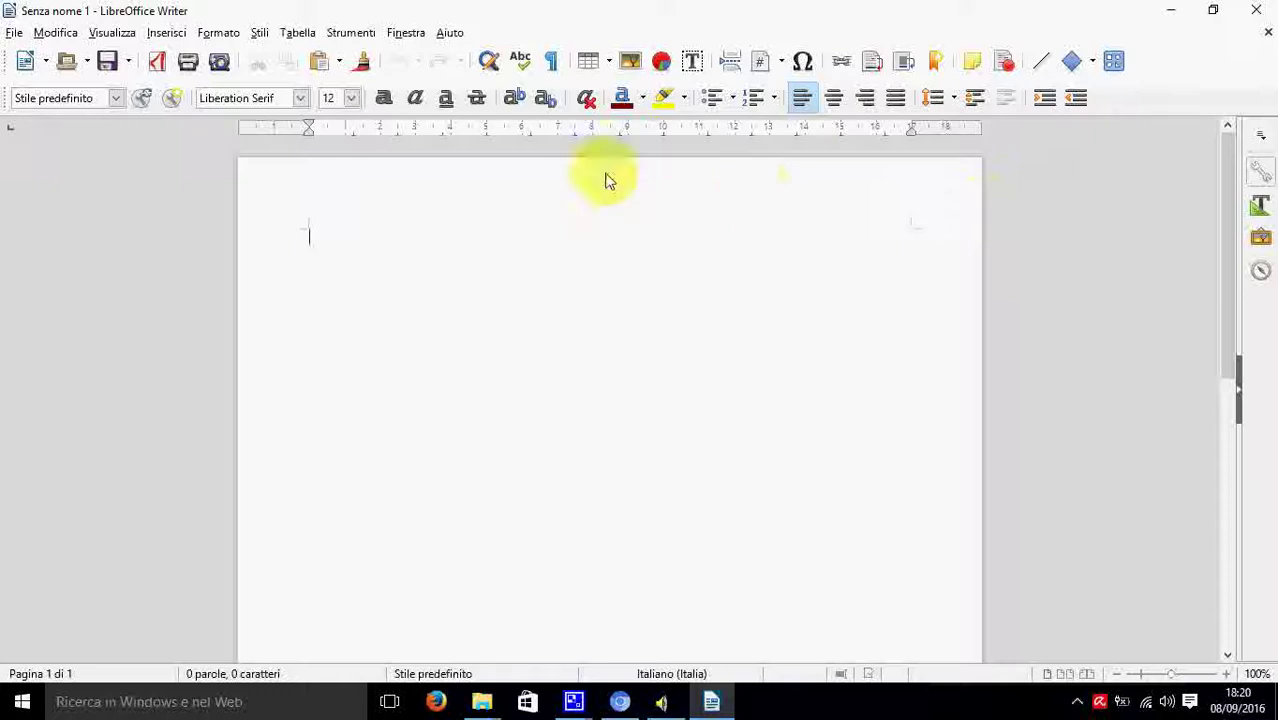
- Hide the Writer sidebar and enter the text "prova" at the start of the document
{"action": "left_click", "coordinate": [1240, 396]}
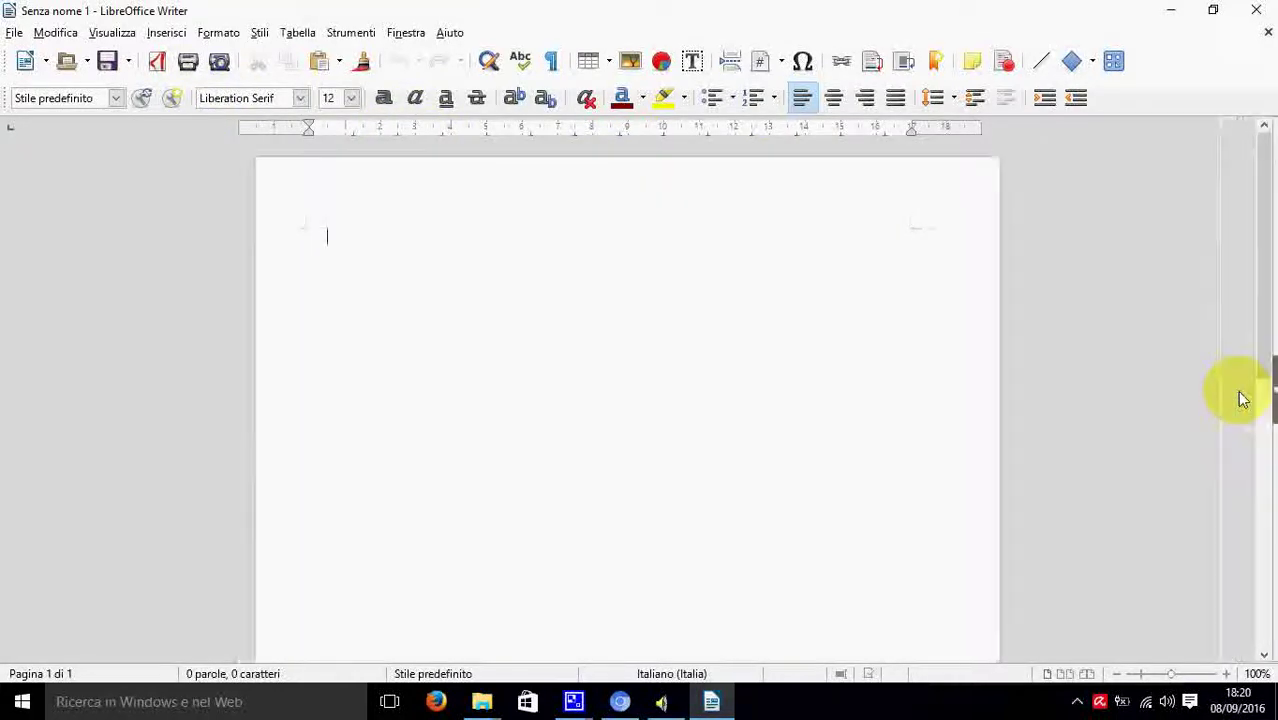
{"action": "left_click", "coordinate": [14, 33]}
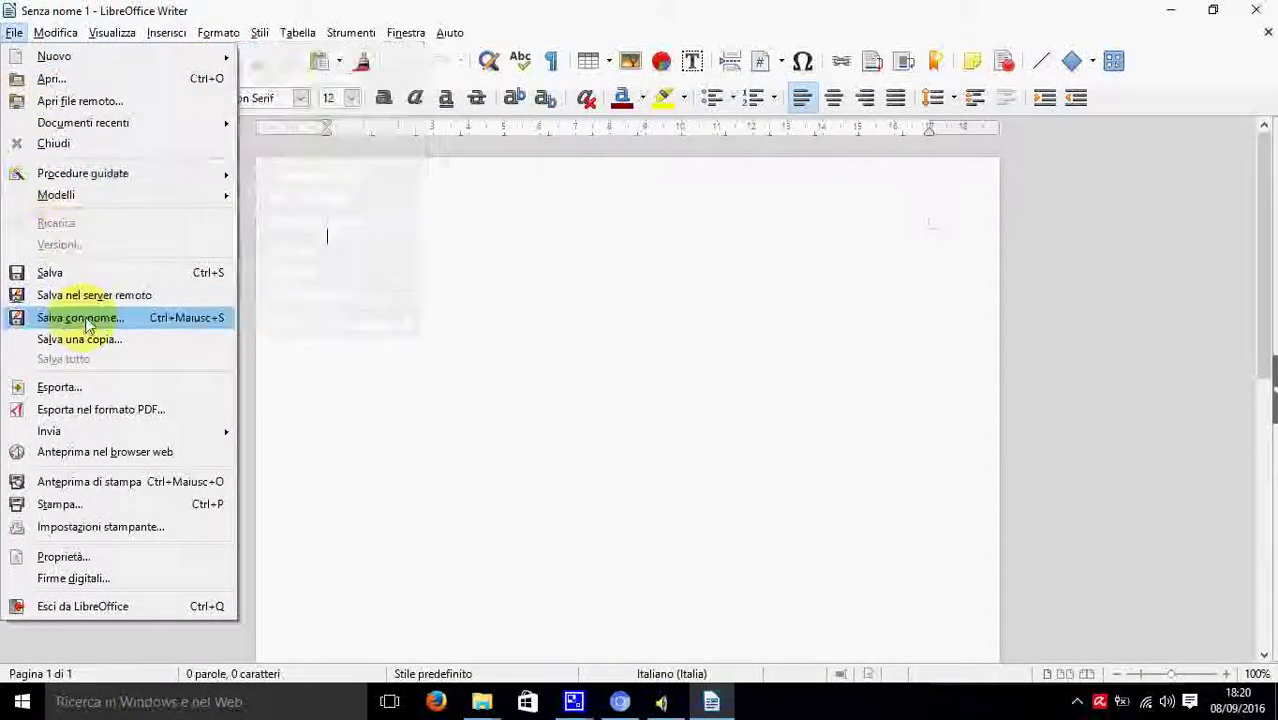
{"action": "left_click", "coordinate": [352, 253]}
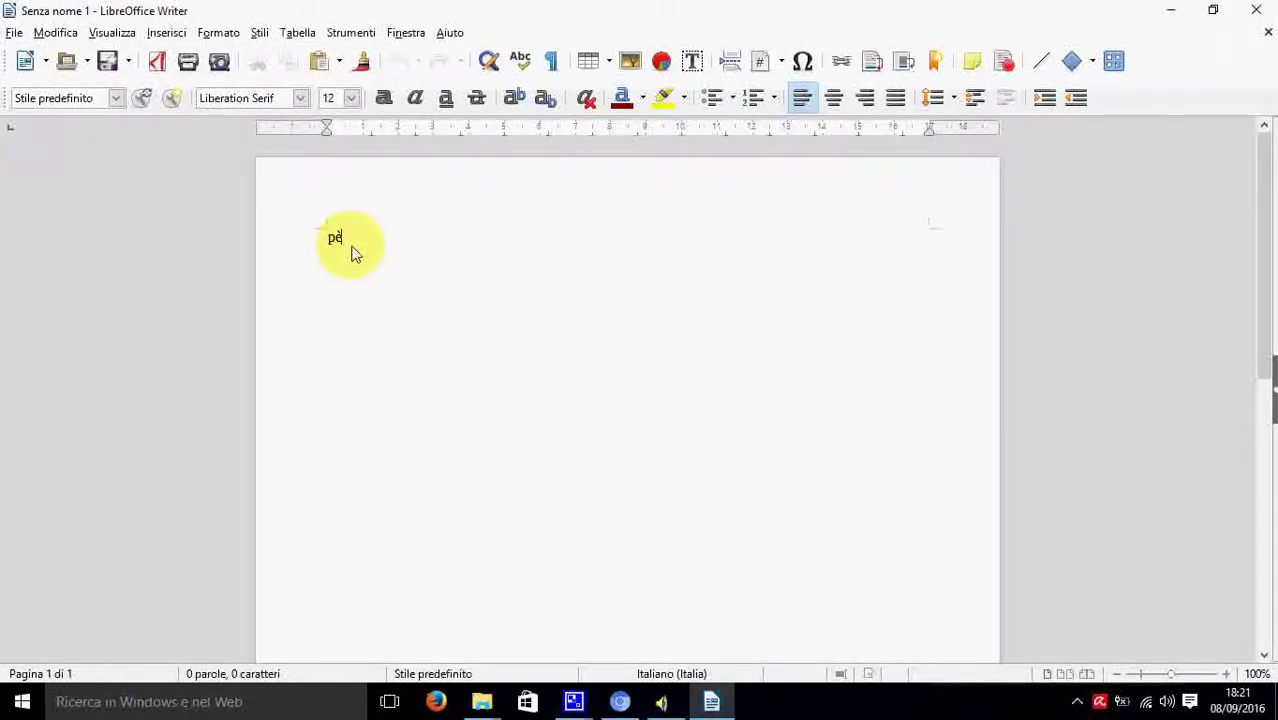
{"action": "type", "text": "pè"}
{"action": "type", "text": "rova"}
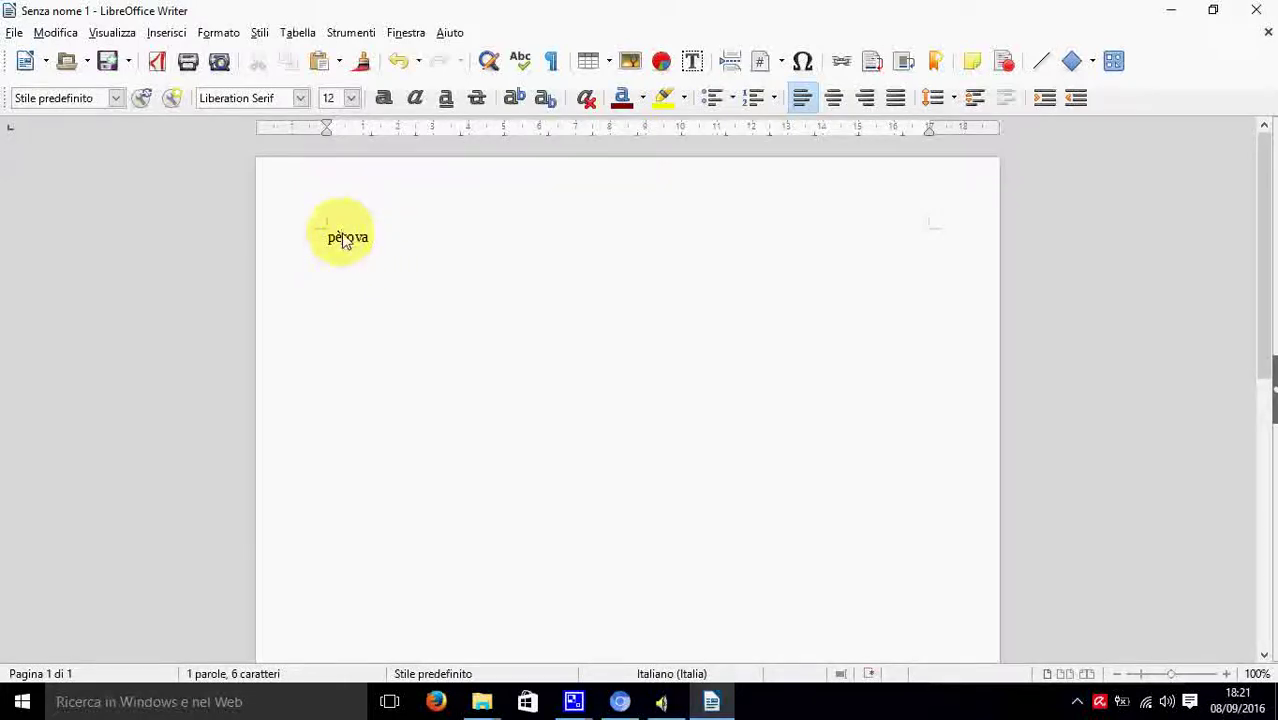
- Start saving the document under a new name, move the save dialog toward the screen centre, and review the available file formats
{"action": "left_click", "coordinate": [14, 32]}
{"action": "left_click", "coordinate": [136, 317]}
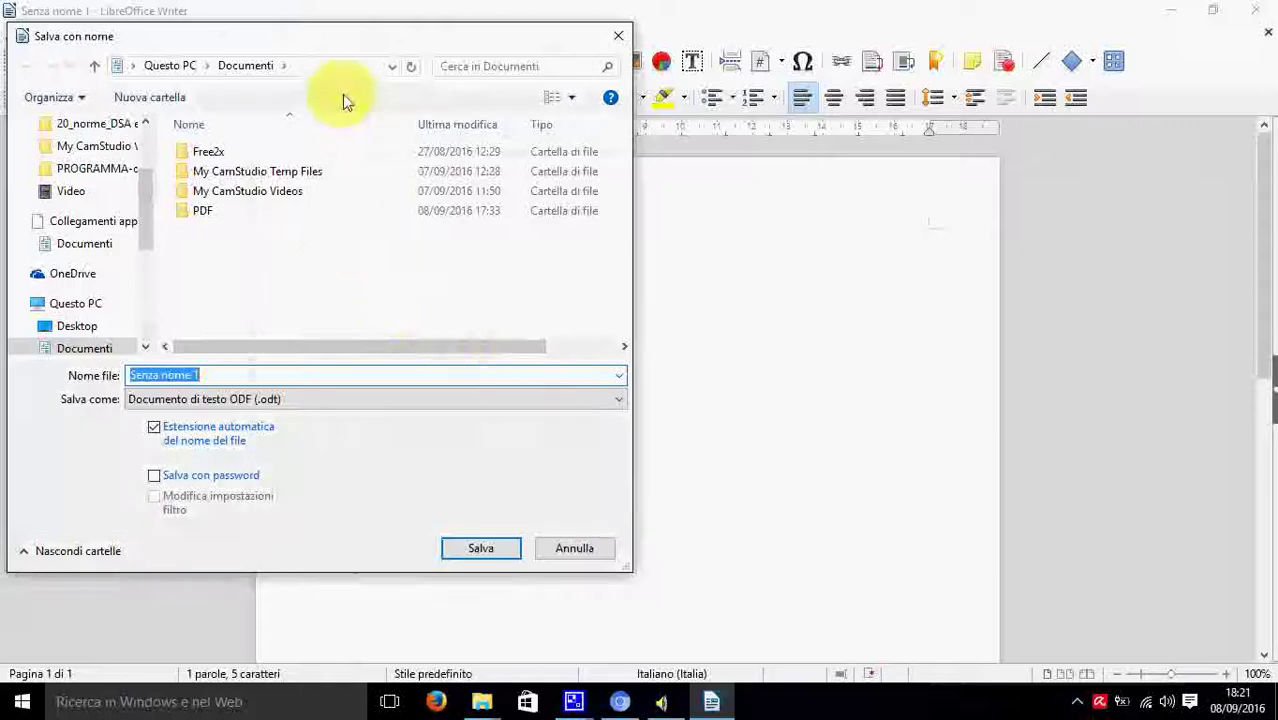
{"action": "left_click_drag", "start_coordinate": [376, 34], "coordinate": [590, 68]}
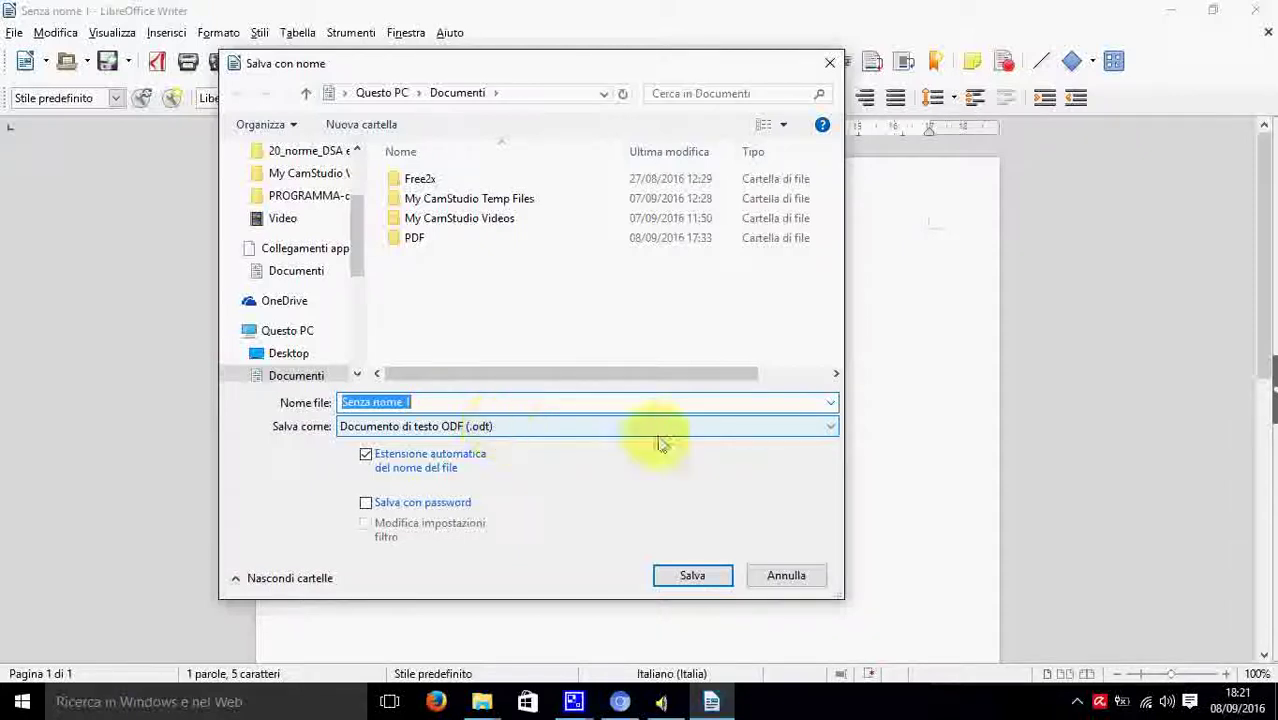
{"action": "left_click", "coordinate": [829, 426]}
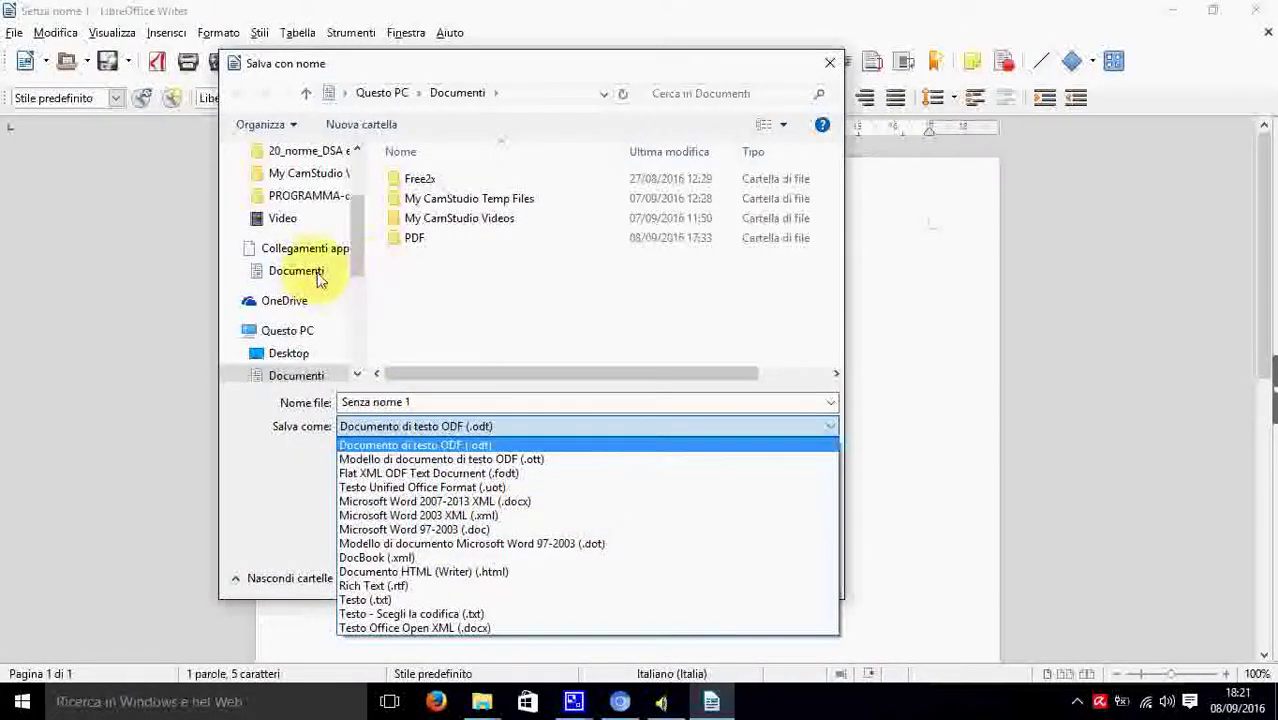
{"action": "left_click", "coordinate": [345, 222]}
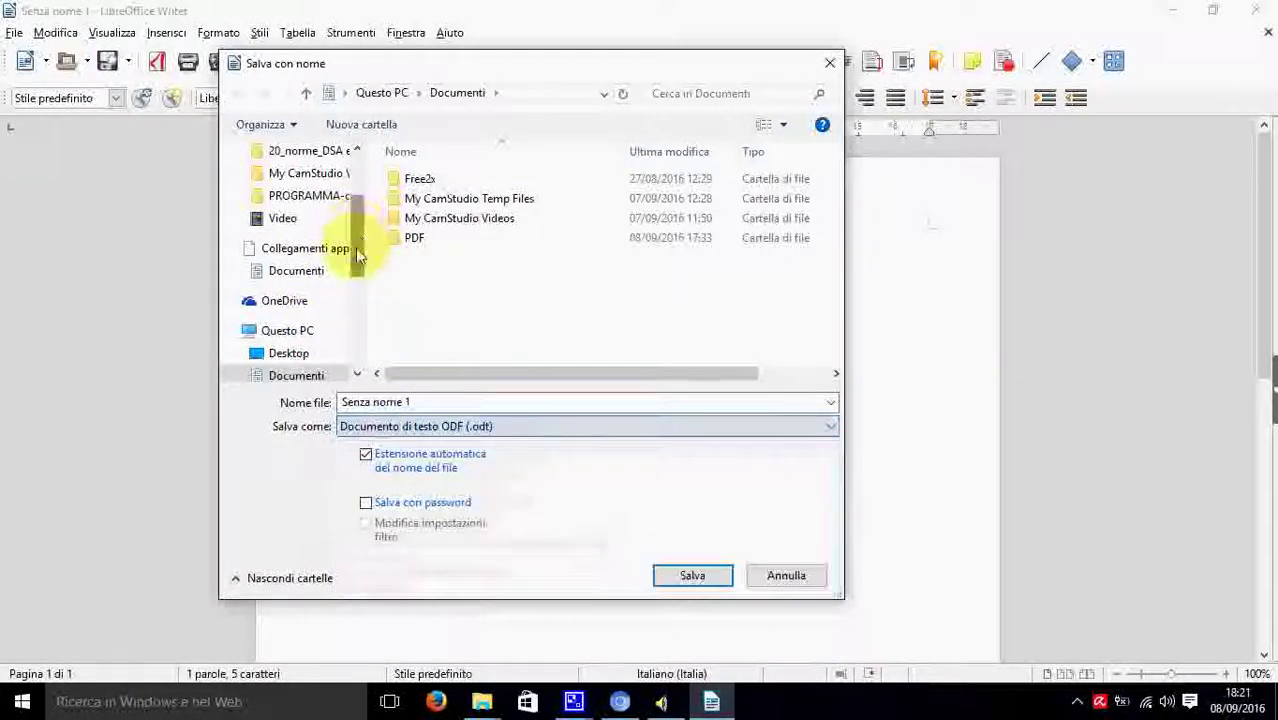
- Save the document to the Desktop as "prova" in Microsoft Word 2007-2013 XML (.docx) format, keeping the Word format
{"action": "scroll", "coordinate": [356, 285], "scroll_direction": "down", "scroll_amount": 2}
{"action": "scroll", "coordinate": [356, 289], "scroll_direction": "down", "scroll_amount": 3}
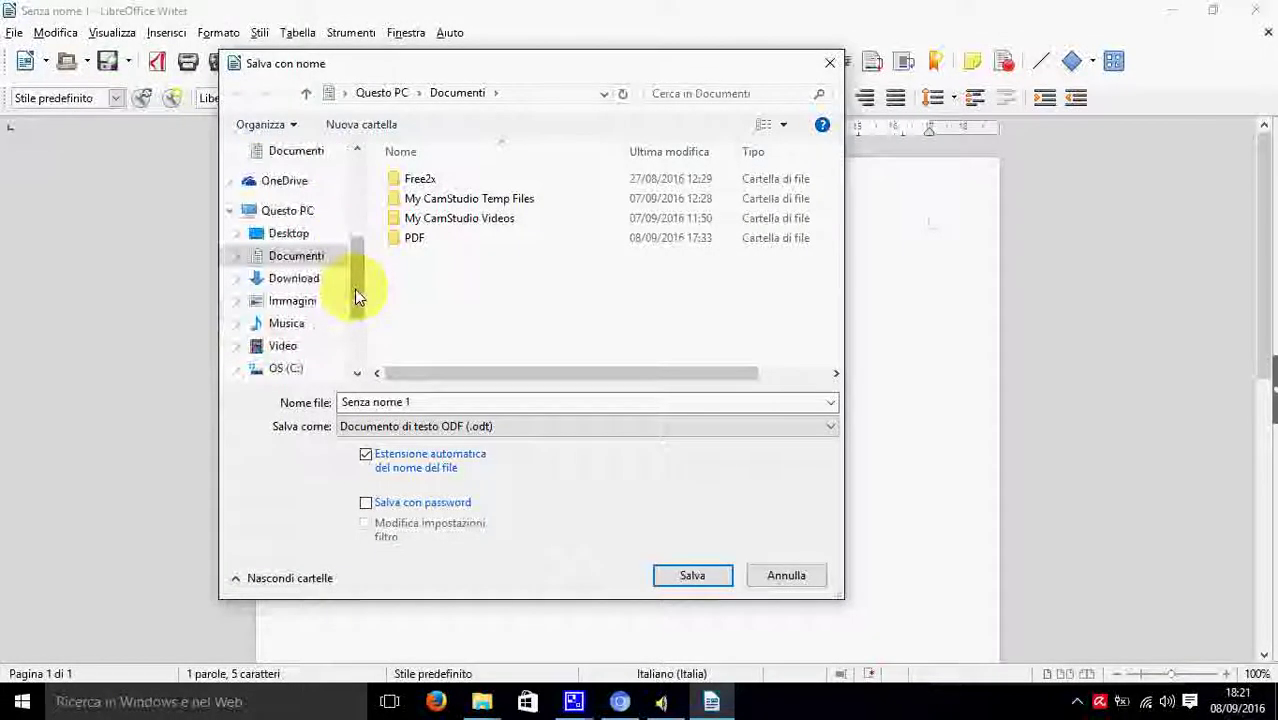
{"action": "scroll", "coordinate": [356, 290], "scroll_direction": "up", "scroll_amount": 3}
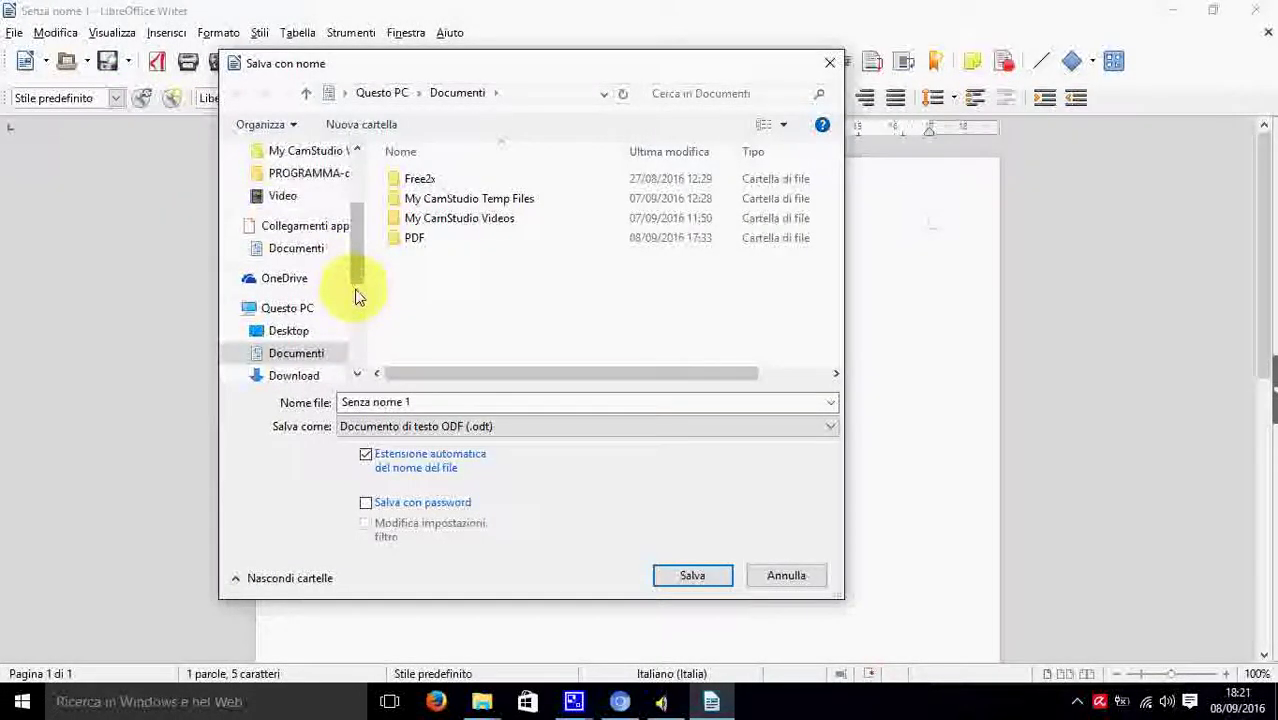
{"action": "scroll", "coordinate": [357, 293], "scroll_direction": "up", "scroll_amount": 3}
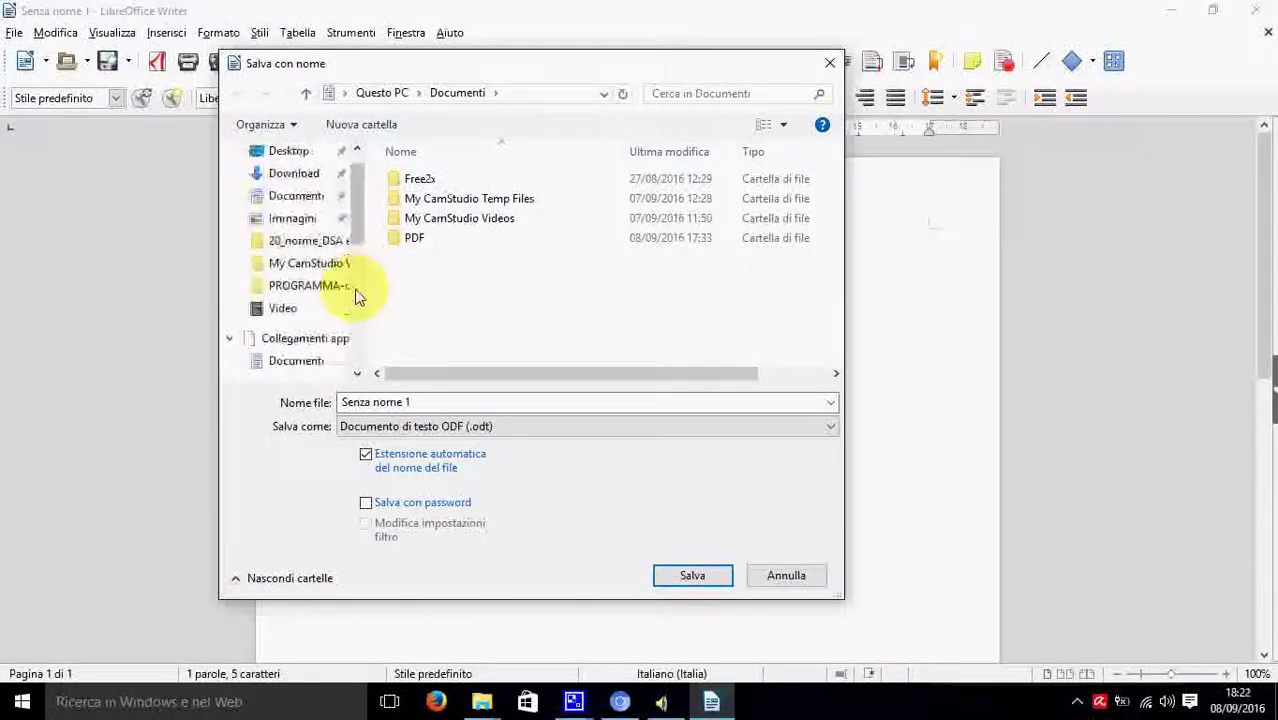
{"action": "left_click", "coordinate": [291, 152]}
{"action": "left_click", "coordinate": [368, 404]}
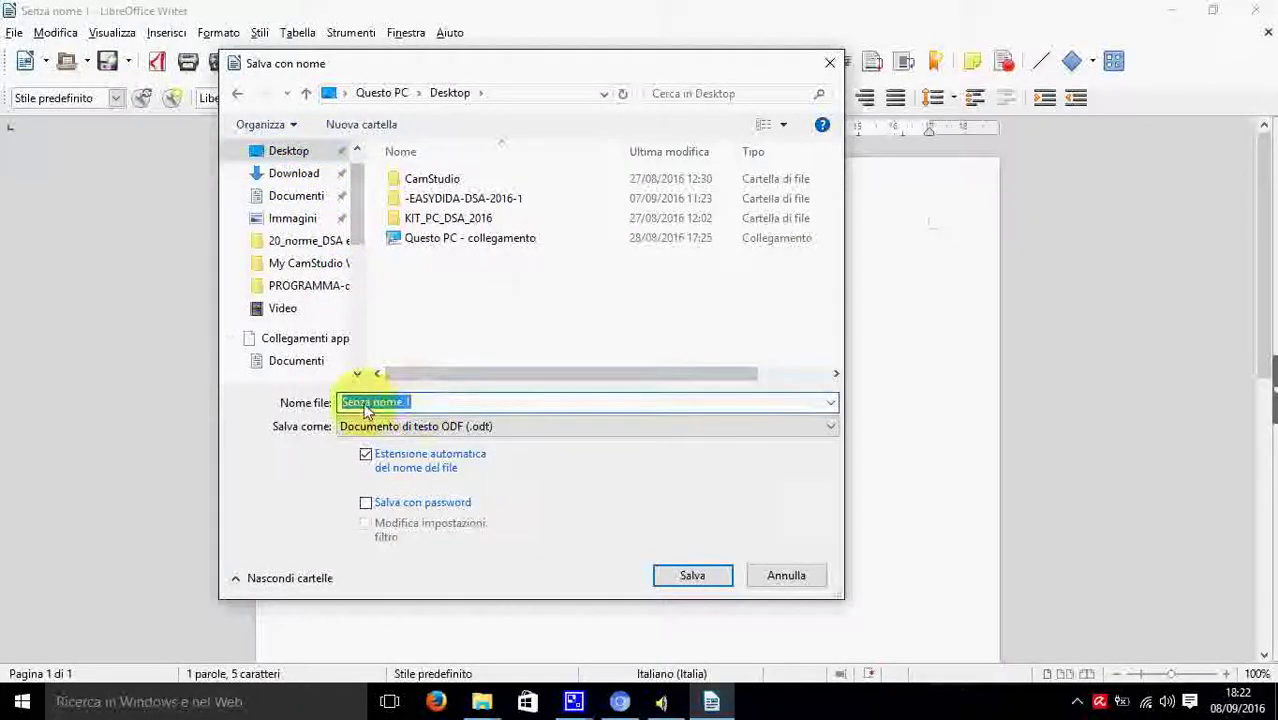
{"action": "type", "text": "prova"}
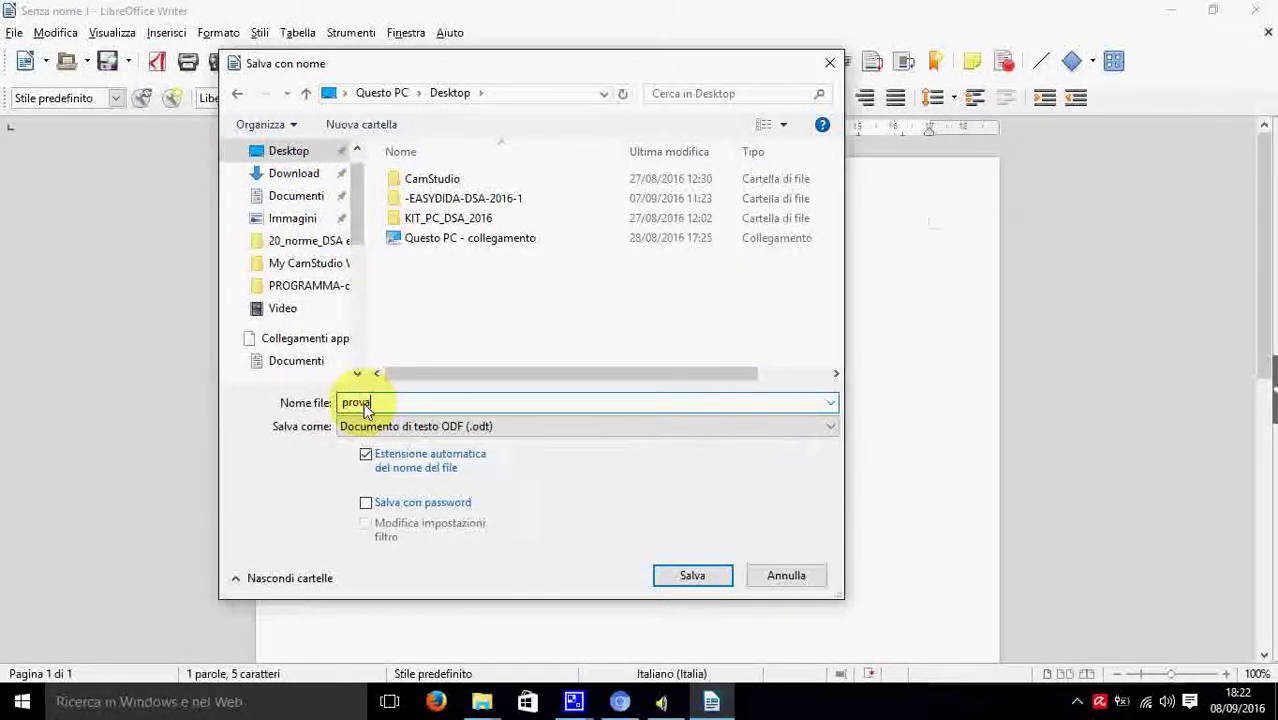
{"action": "left_click", "coordinate": [535, 426]}
{"action": "left_click", "coordinate": [530, 501]}
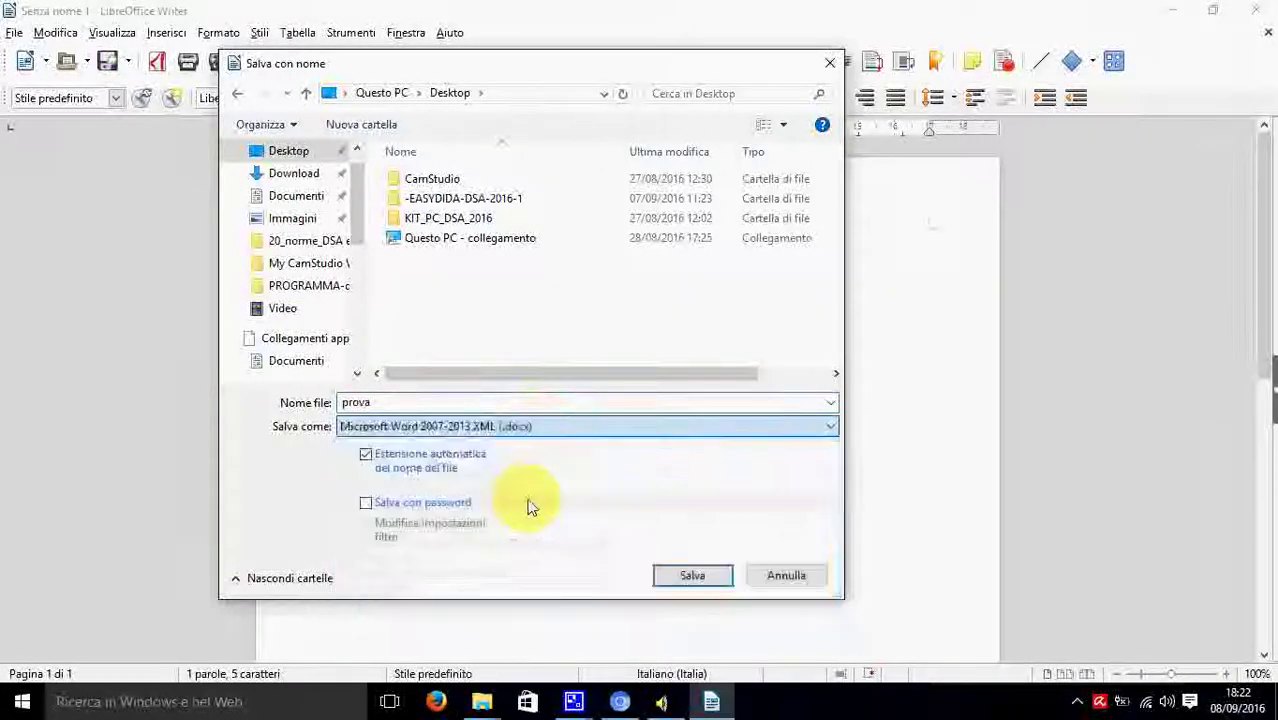
{"action": "left_click", "coordinate": [686, 574]}
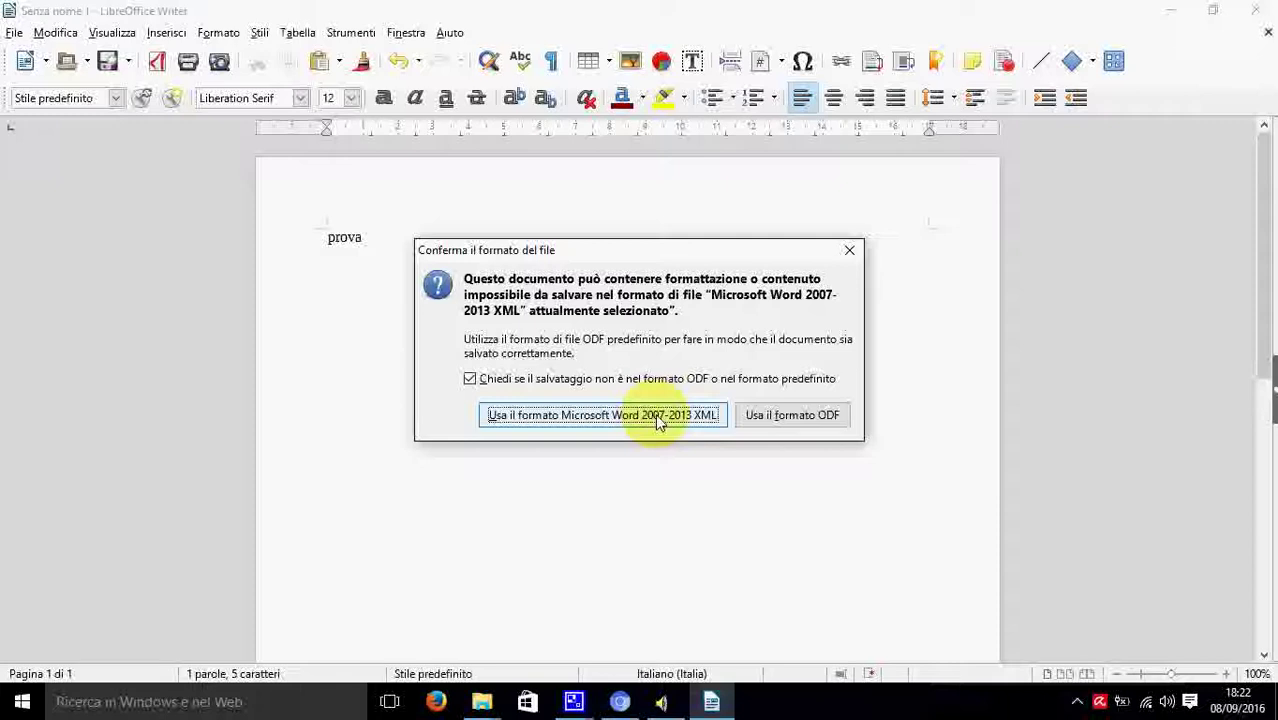
{"action": "left_click", "coordinate": [658, 418]}
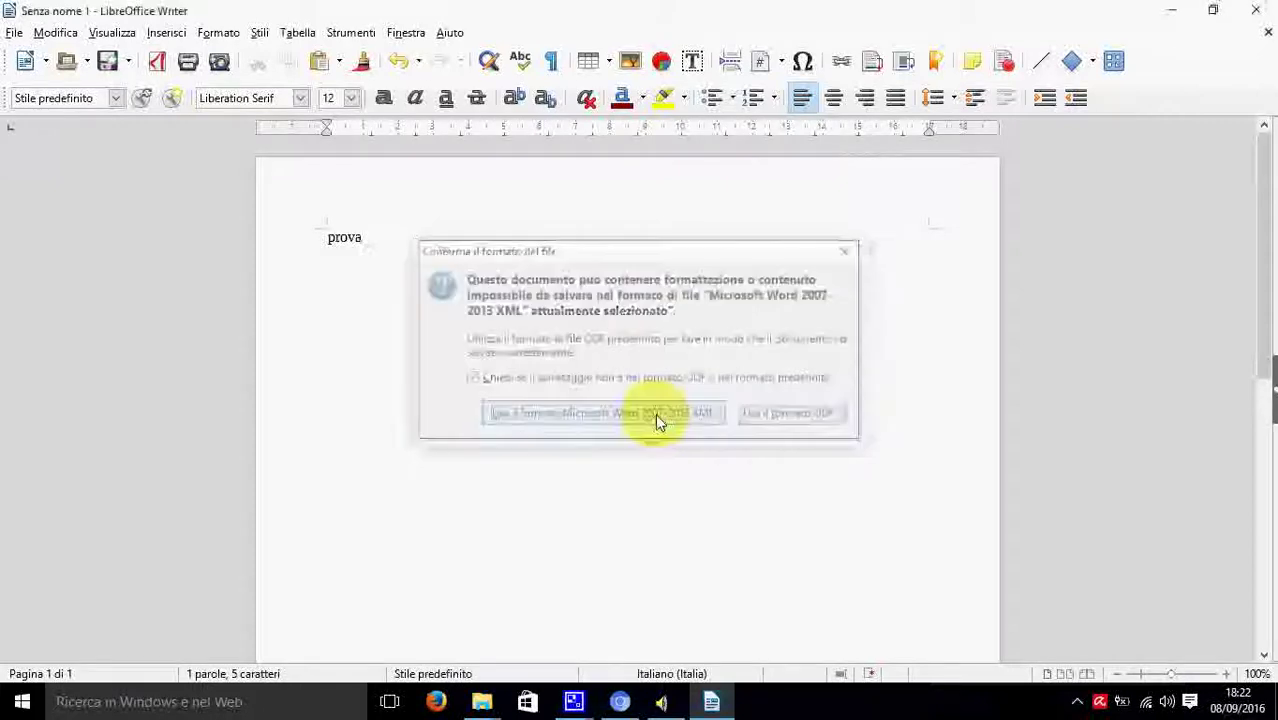
- Minimize the document window and check the file type in the properties of the prova file on the desktop
{"action": "left_click", "coordinate": [1175, 12]}
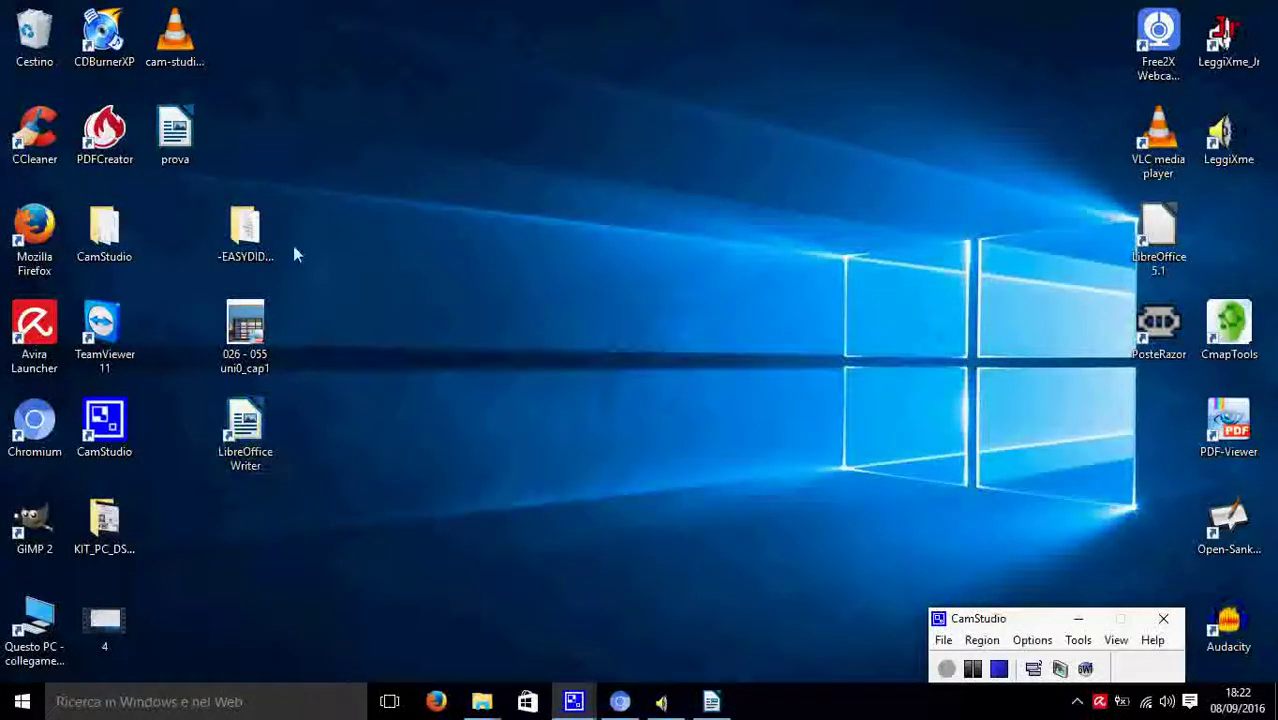
{"action": "left_click", "coordinate": [182, 134]}
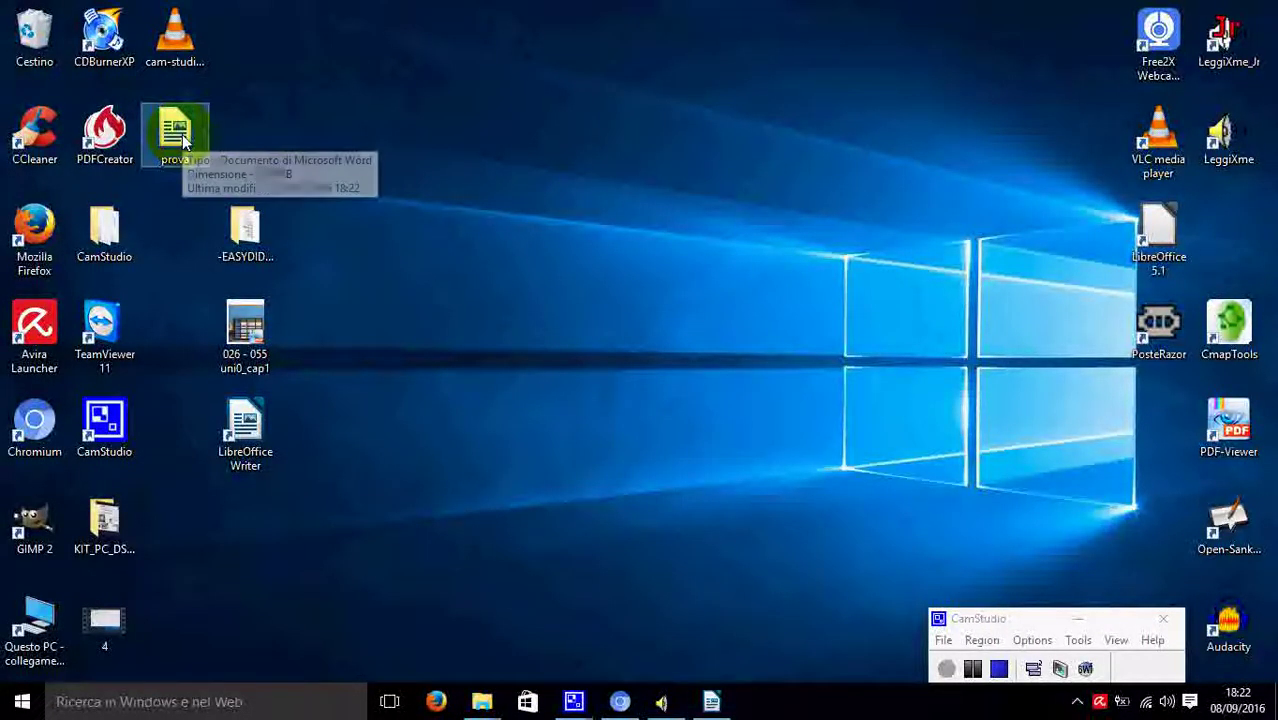
{"action": "right_click", "coordinate": [182, 134]}
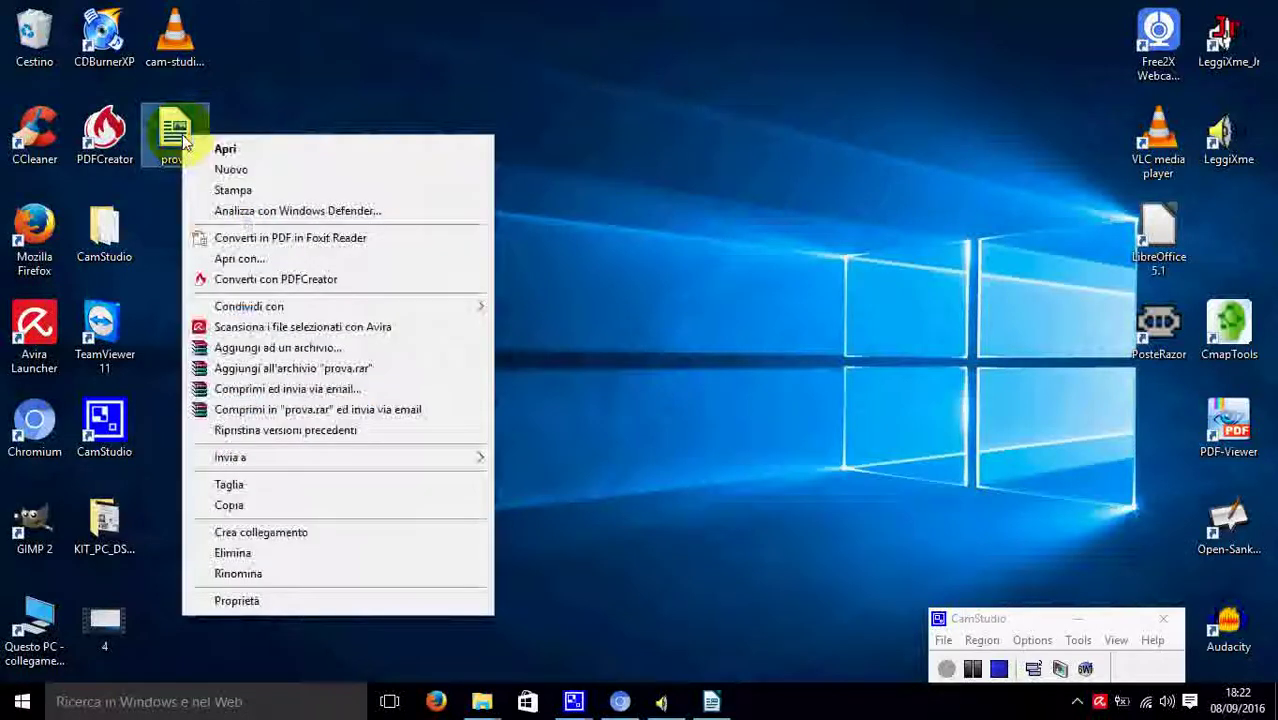
{"action": "left_click", "coordinate": [268, 601]}
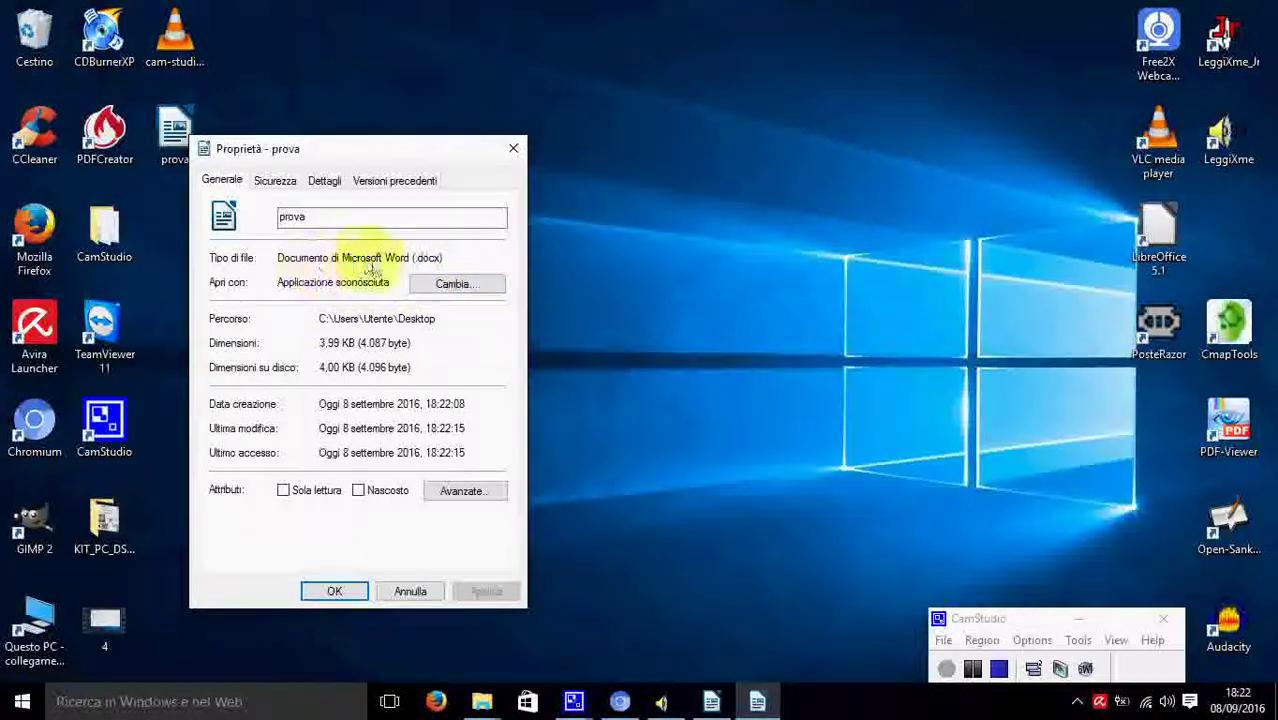
{"action": "left_click", "coordinate": [510, 149]}
- Bring back the prova.docx window, restore it to a smaller size, and move it slightly so the desktop files are visible
{"action": "left_click", "coordinate": [706, 703]}
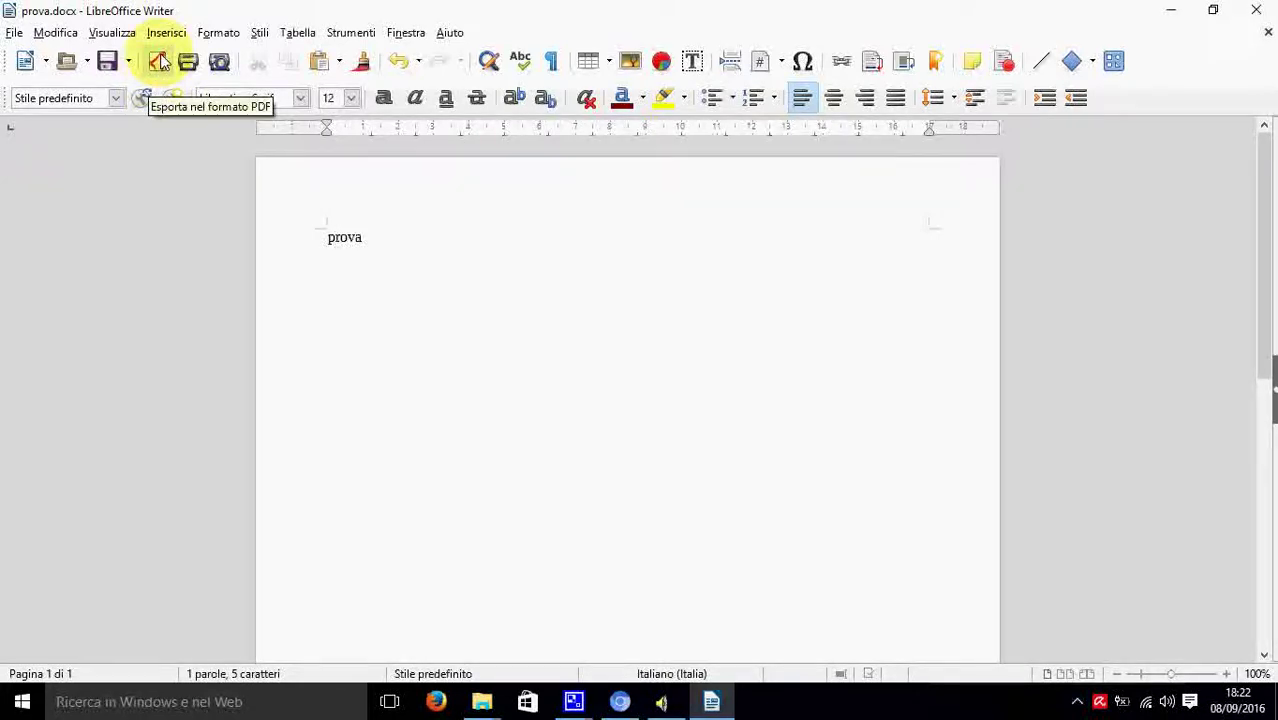
{"action": "left_click", "coordinate": [1213, 12]}
{"action": "left_click_drag", "start_coordinate": [864, 23], "coordinate": [782, 3]}
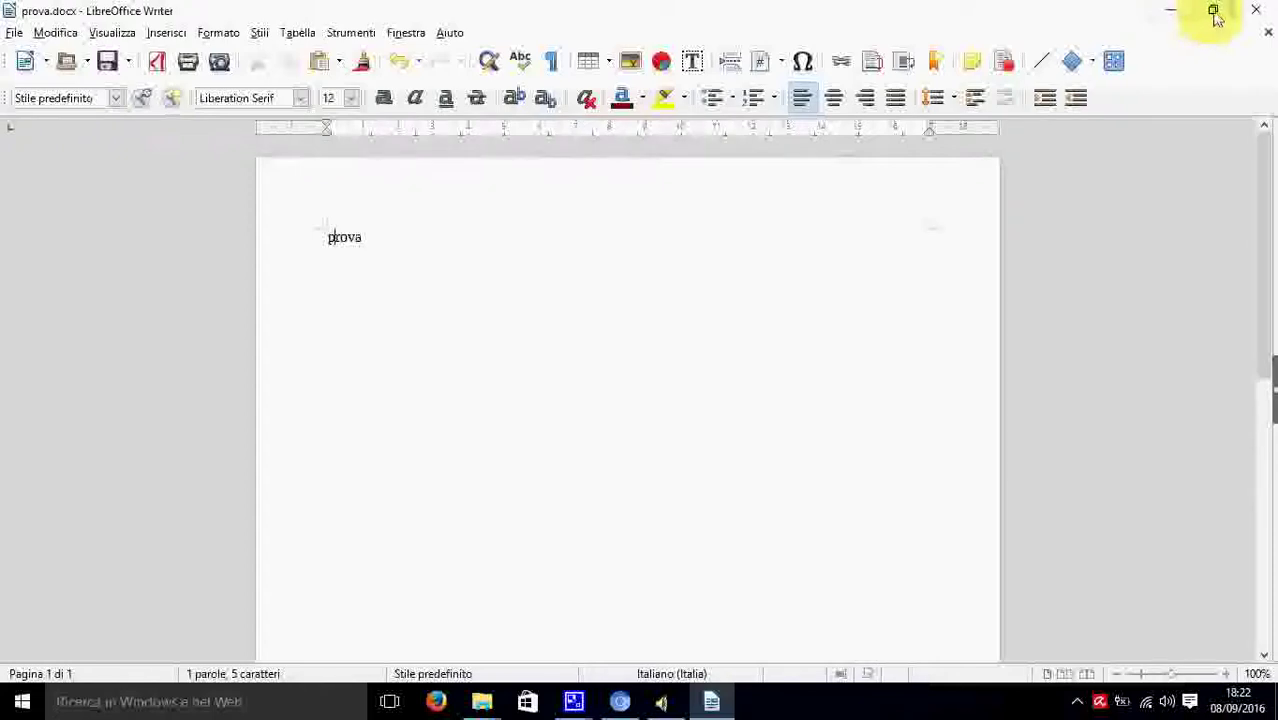
{"action": "left_click", "coordinate": [1214, 13]}
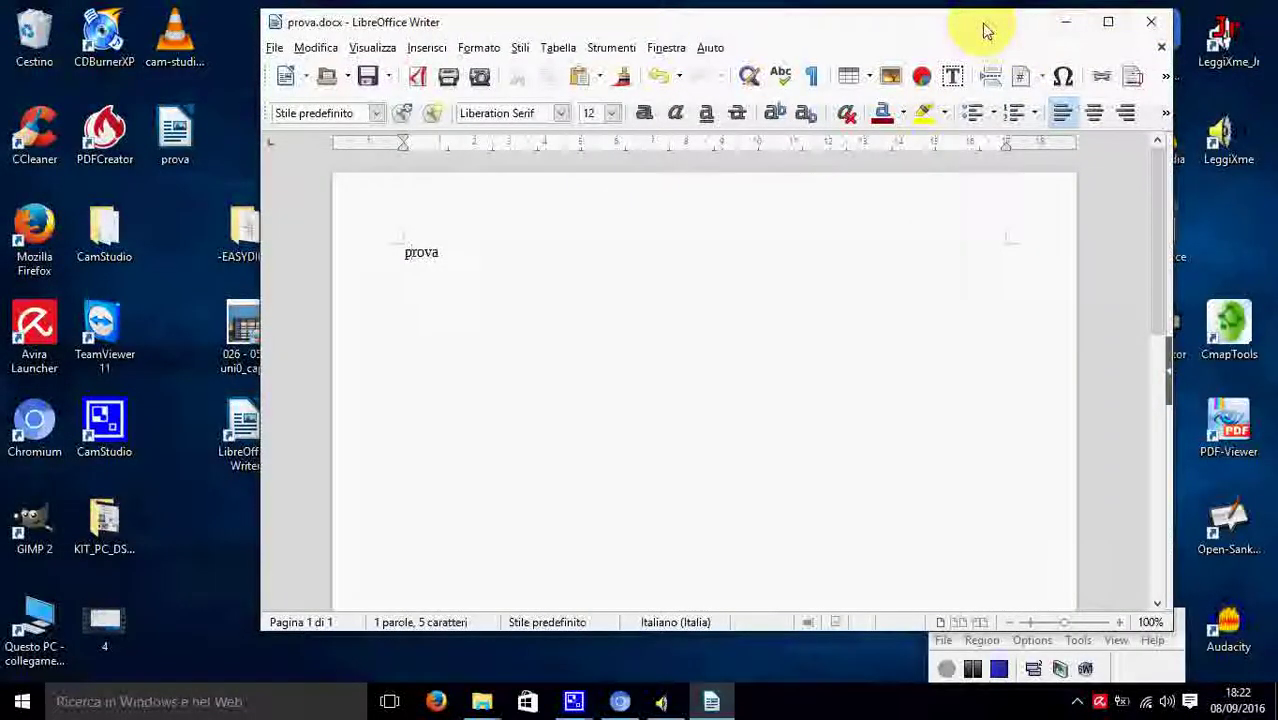
{"action": "left_click_drag", "start_coordinate": [990, 28], "coordinate": [997, 21]}
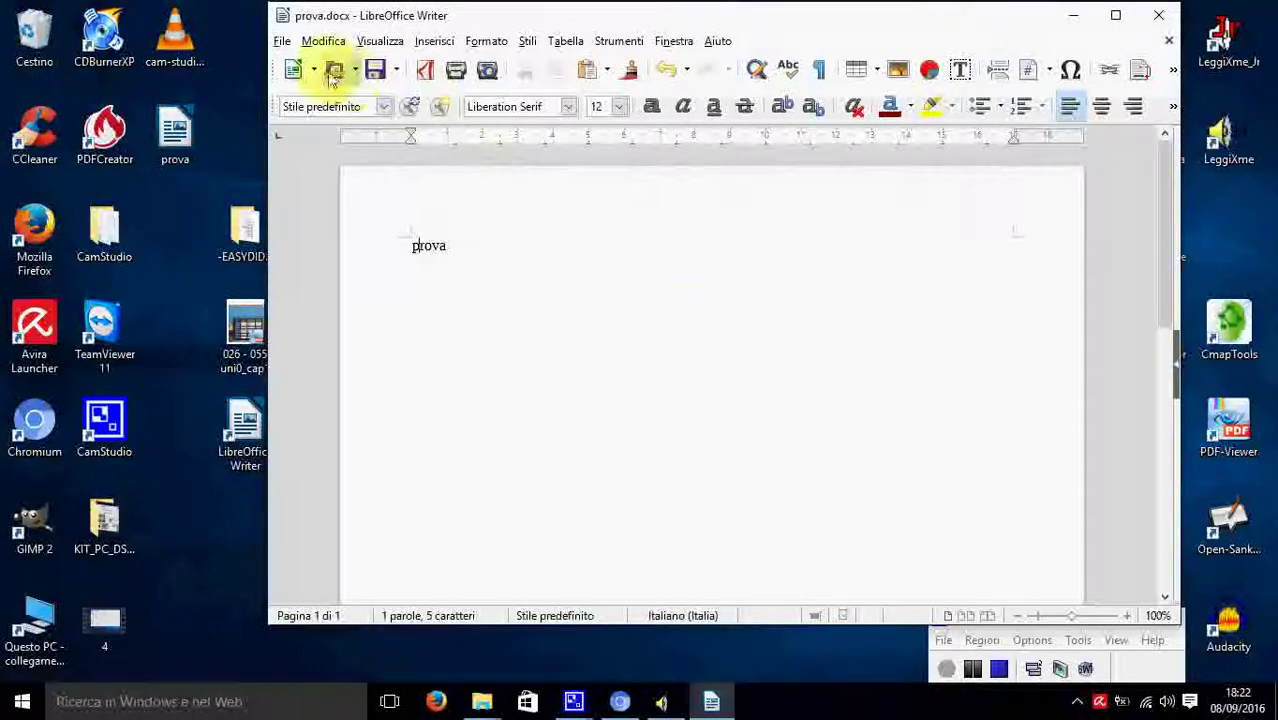
- Export the document as a PDF named prova to the Desktop, view it among the desktop files, and return to Writer
{"action": "left_click", "coordinate": [426, 70]}
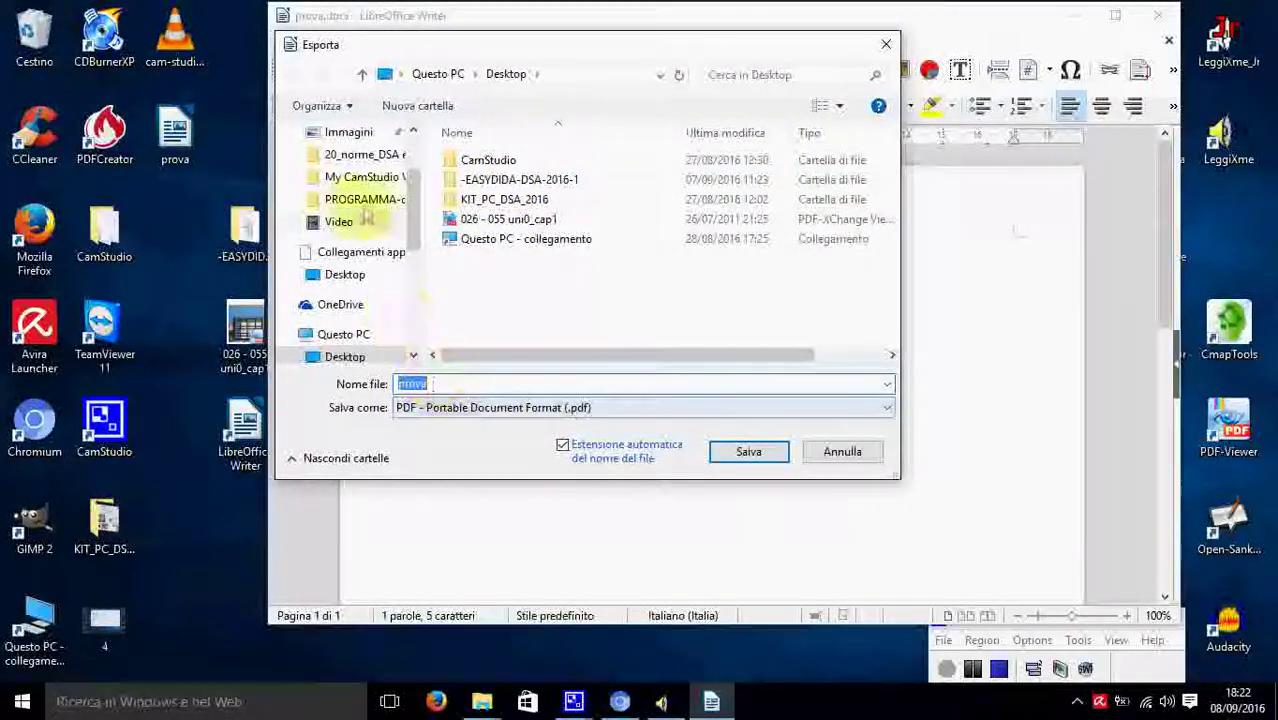
{"action": "left_click", "coordinate": [748, 451]}
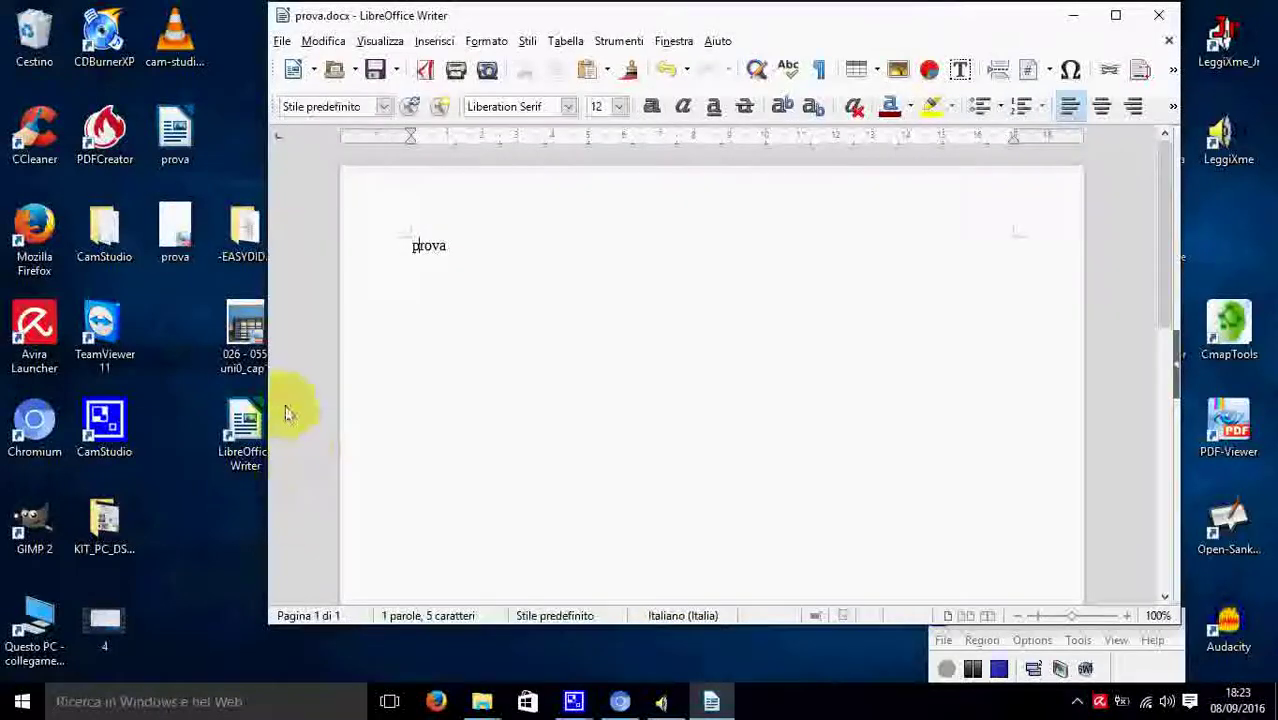
{"action": "left_click", "coordinate": [1074, 16]}
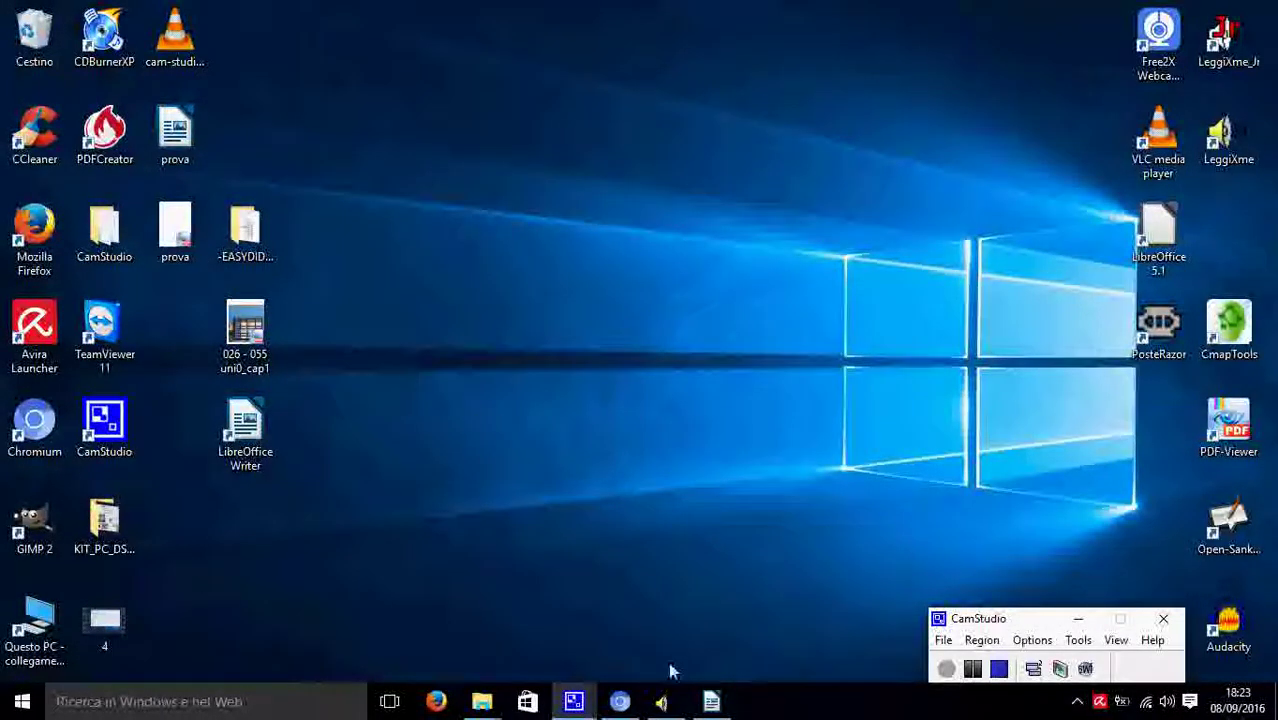
{"action": "left_click", "coordinate": [711, 701]}
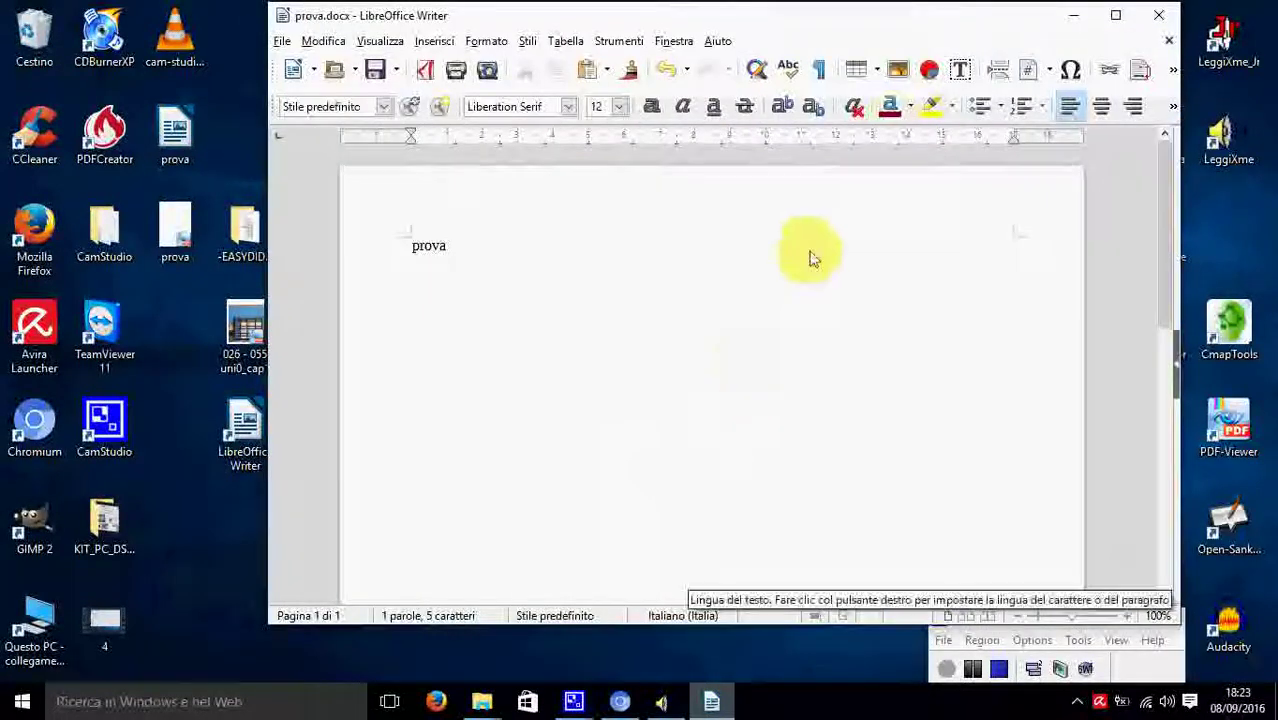
- Maximize the document window and insert a table of four columns and two rows after the "p" of "prova"
{"action": "left_click", "coordinate": [1116, 15]}
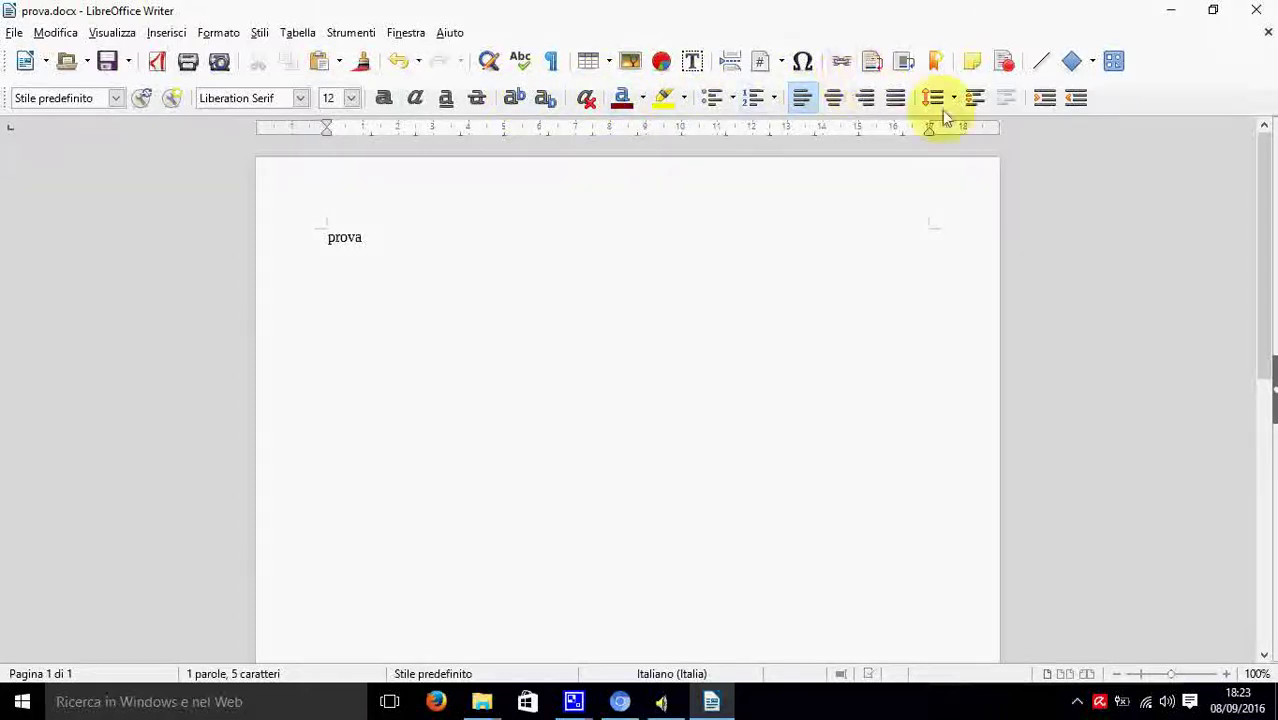
{"action": "left_click", "coordinate": [609, 64]}
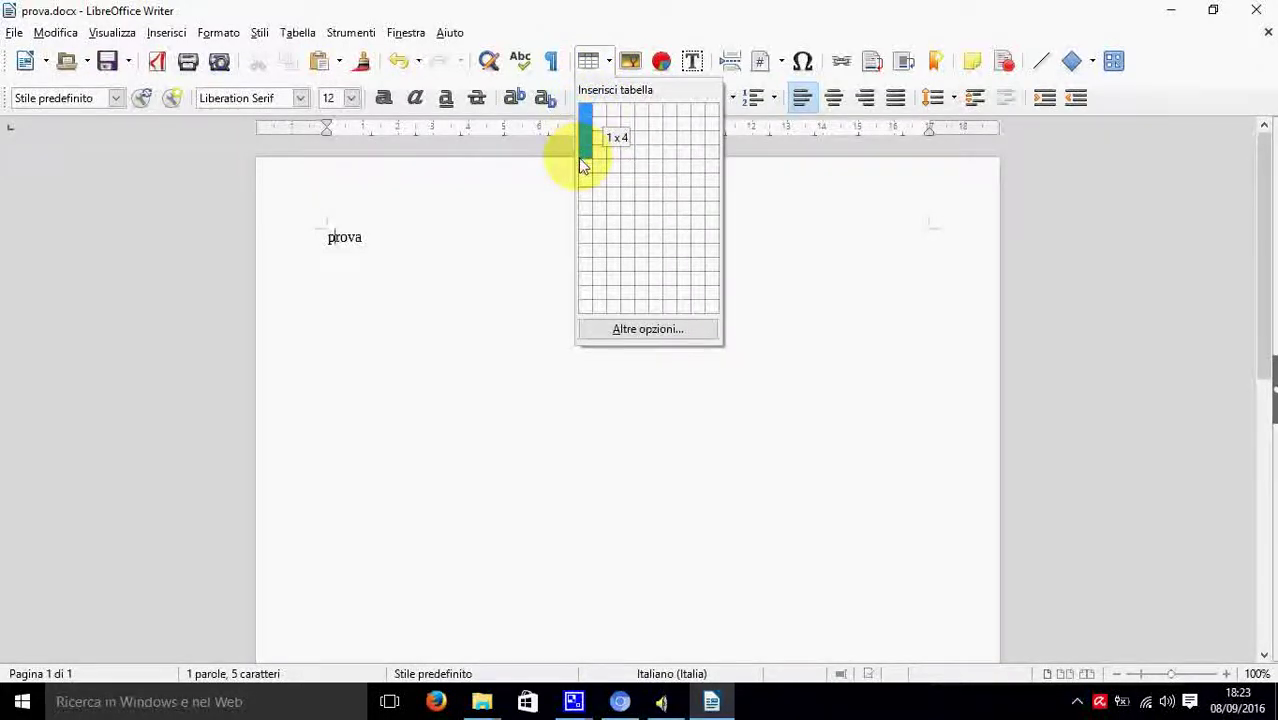
{"action": "left_click", "coordinate": [629, 128]}
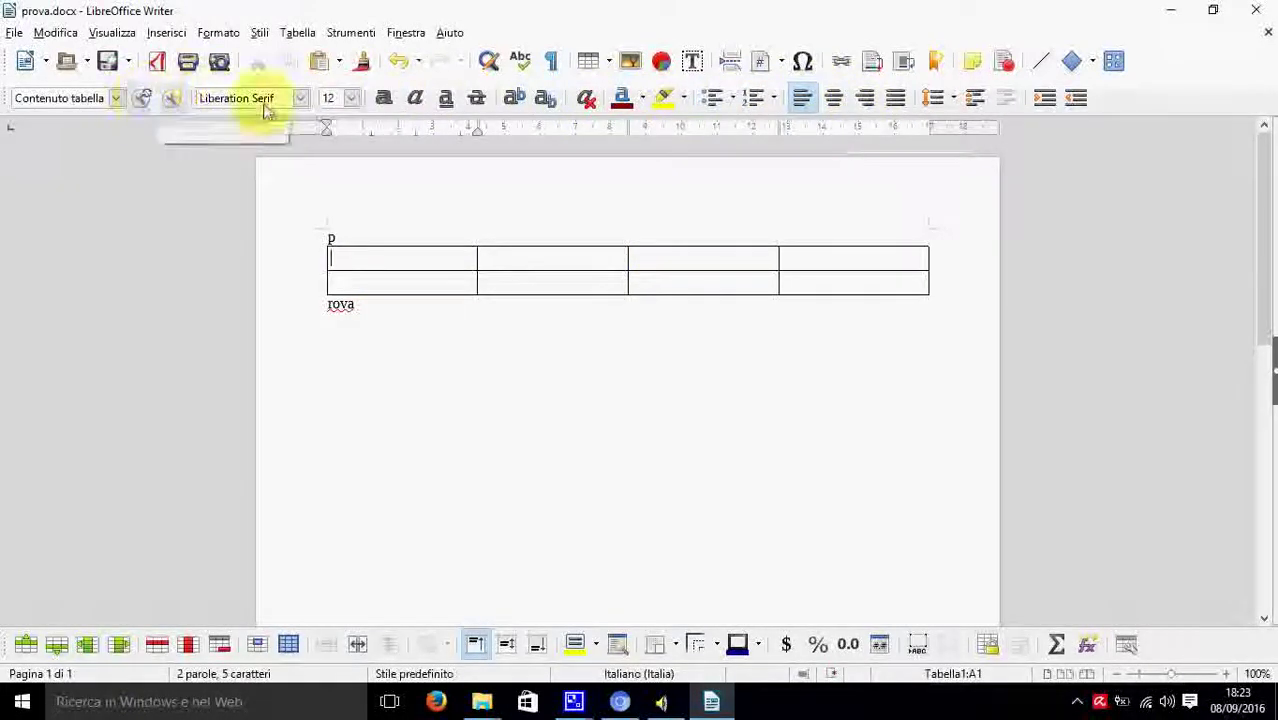
- Review the formatting commands and the list of visible buttons available for the Formatting toolbar
{"action": "right_click", "coordinate": [803, 104]}
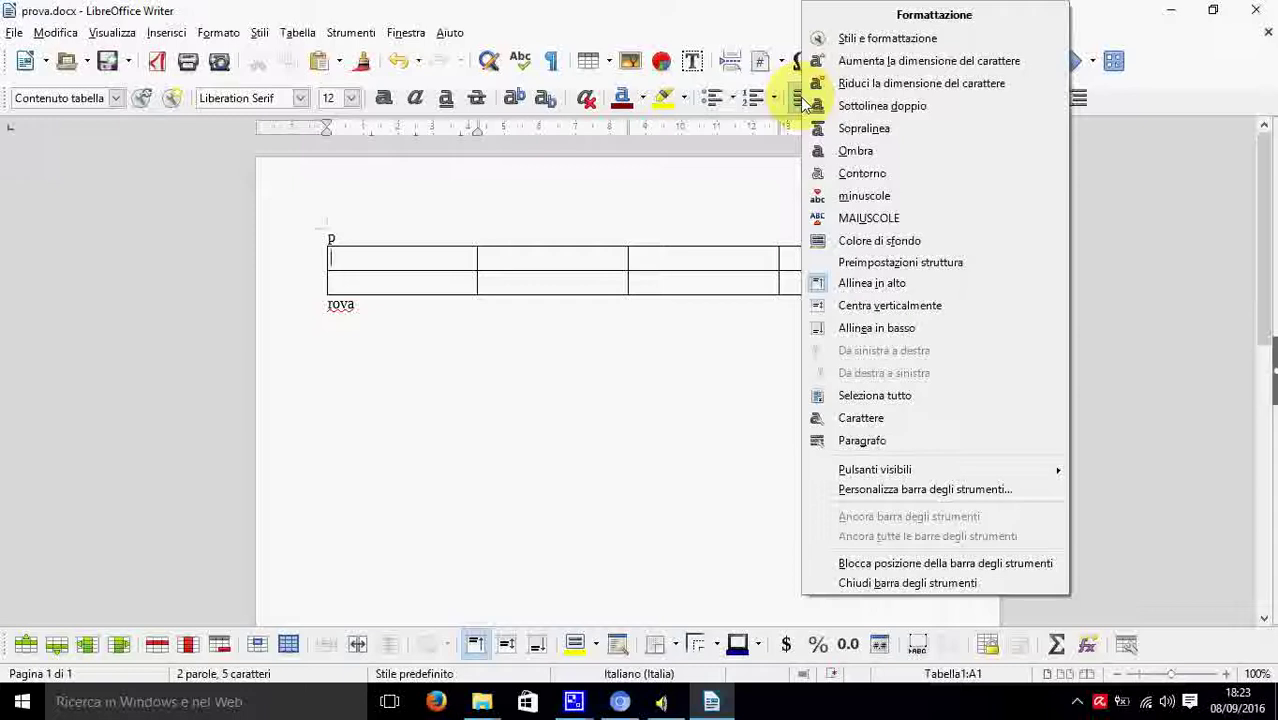
{"action": "mouse_move", "coordinate": [922, 472]}
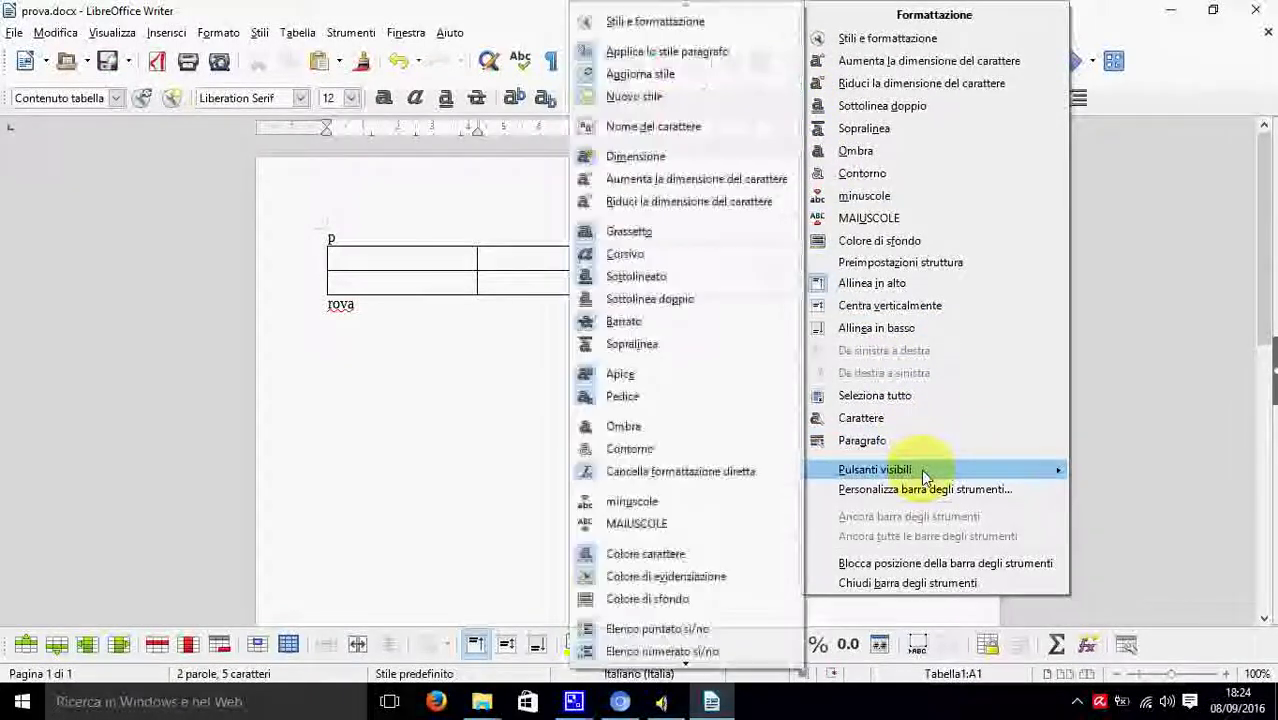
{"action": "left_click", "coordinate": [470, 385]}
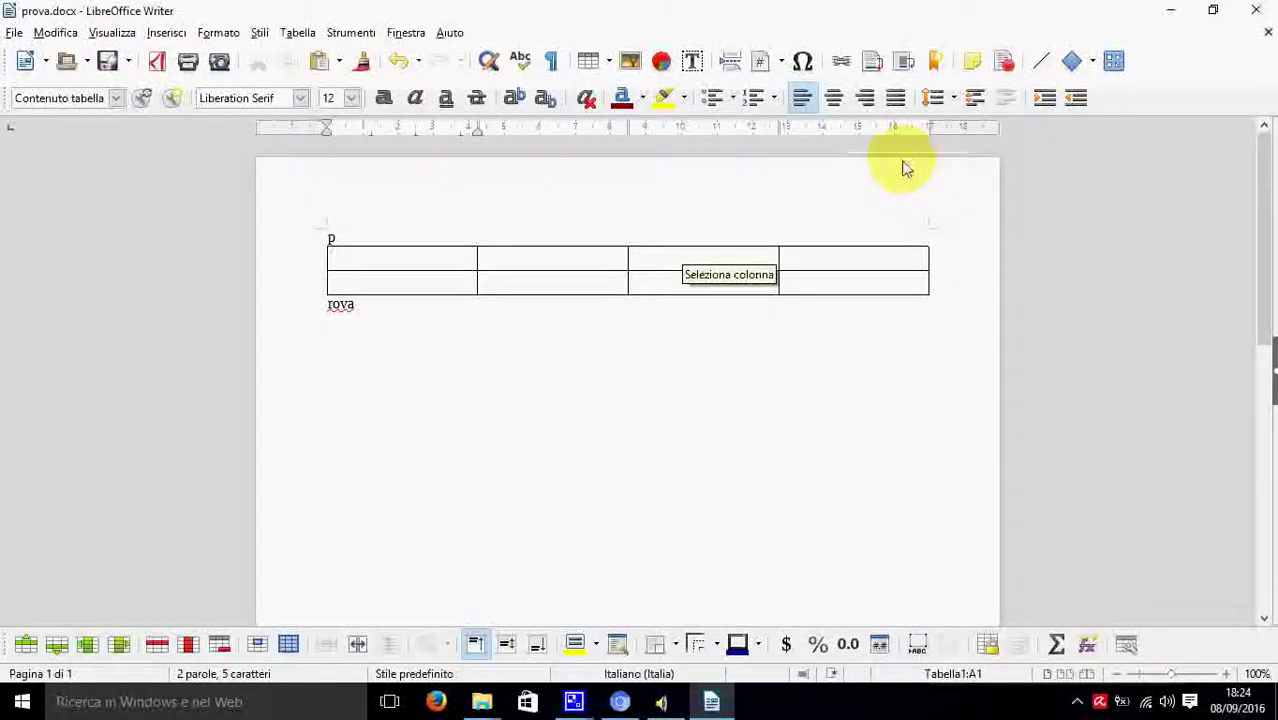
- Browse the available fonts for the table text without choosing a different one
{"action": "left_click", "coordinate": [299, 99]}
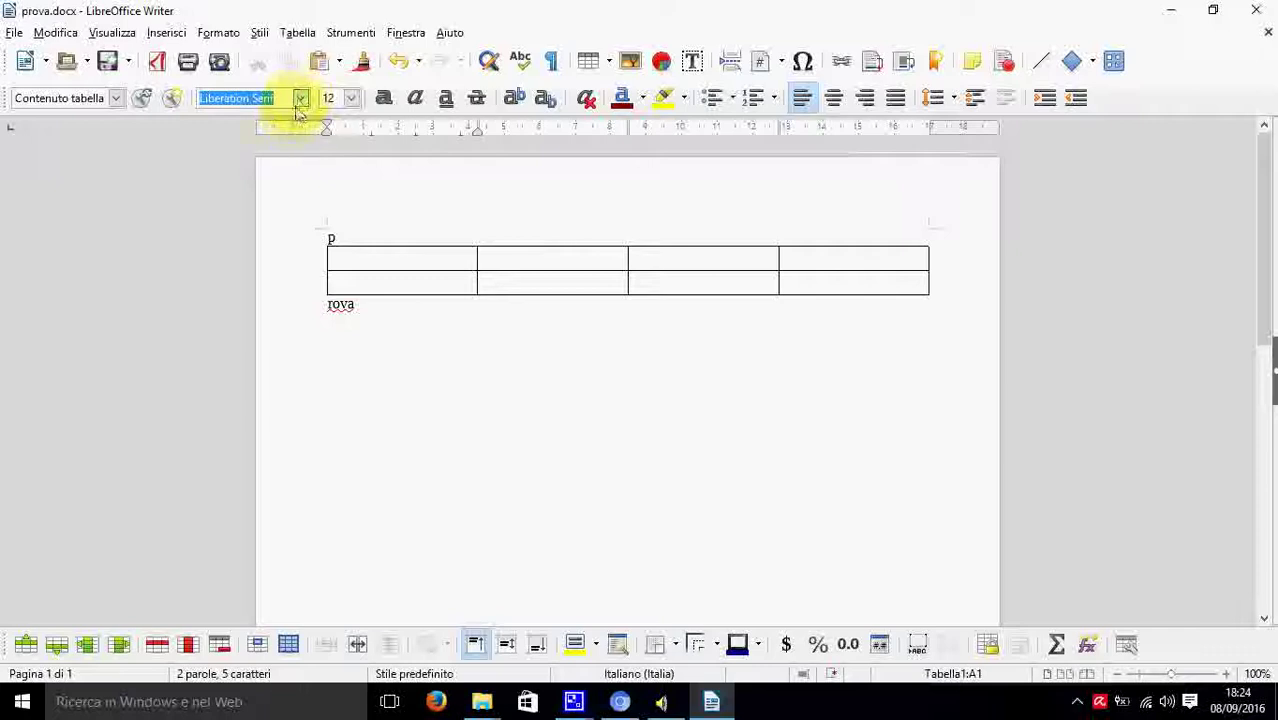
{"action": "left_click", "coordinate": [300, 99]}
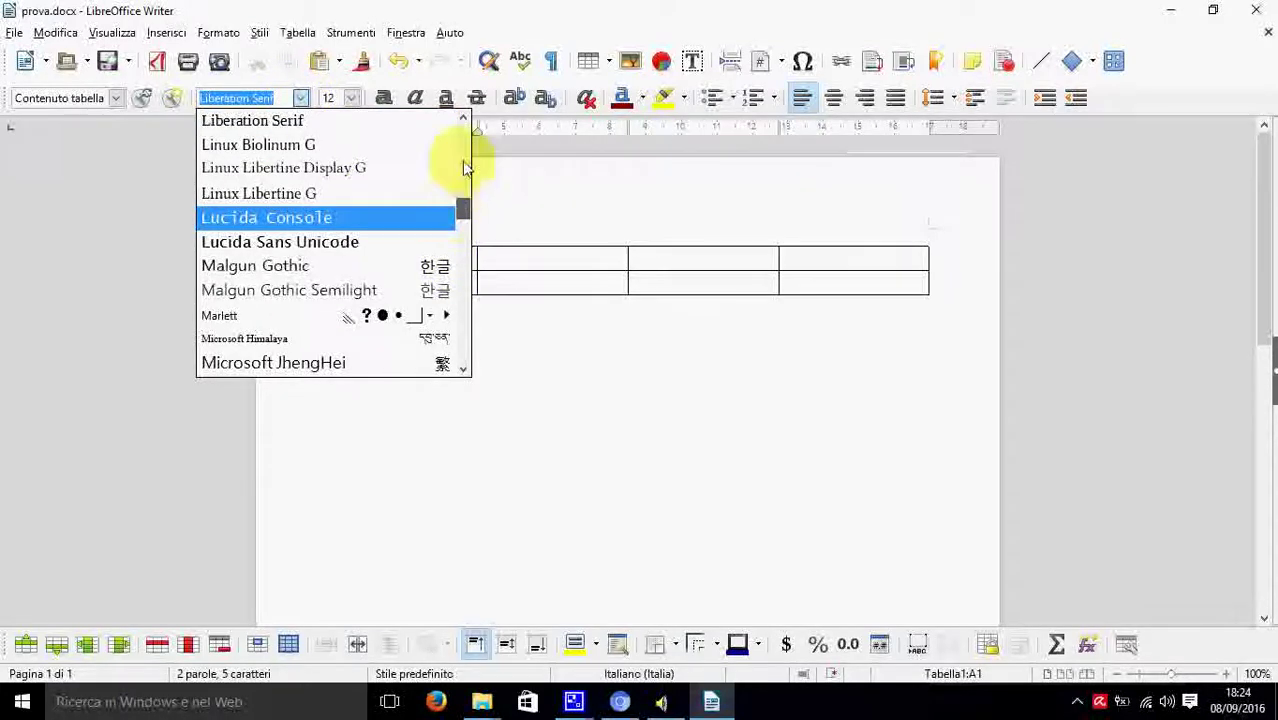
{"action": "scroll", "coordinate": [345, 177], "scroll_direction": "down", "scroll_amount": 5}
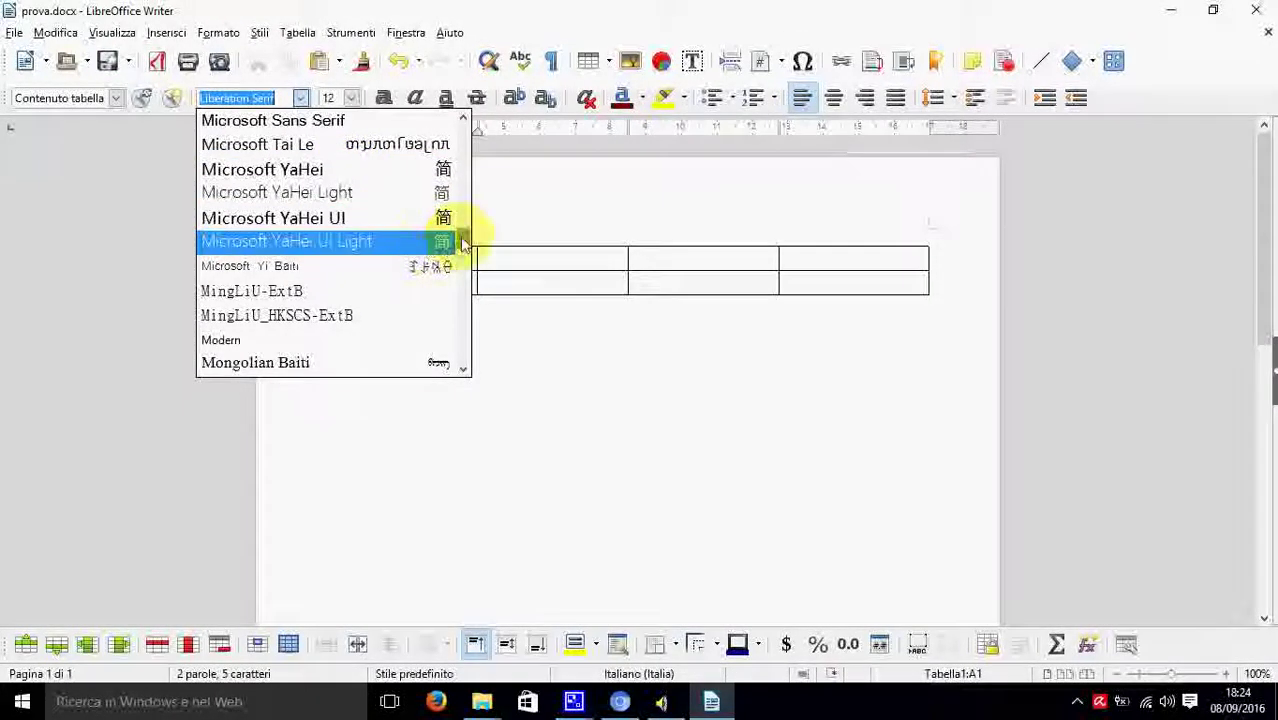
{"action": "scroll", "coordinate": [468, 200], "scroll_direction": "up", "scroll_amount": 1}
{"action": "scroll", "coordinate": [468, 200], "scroll_direction": "up", "scroll_amount": 4}
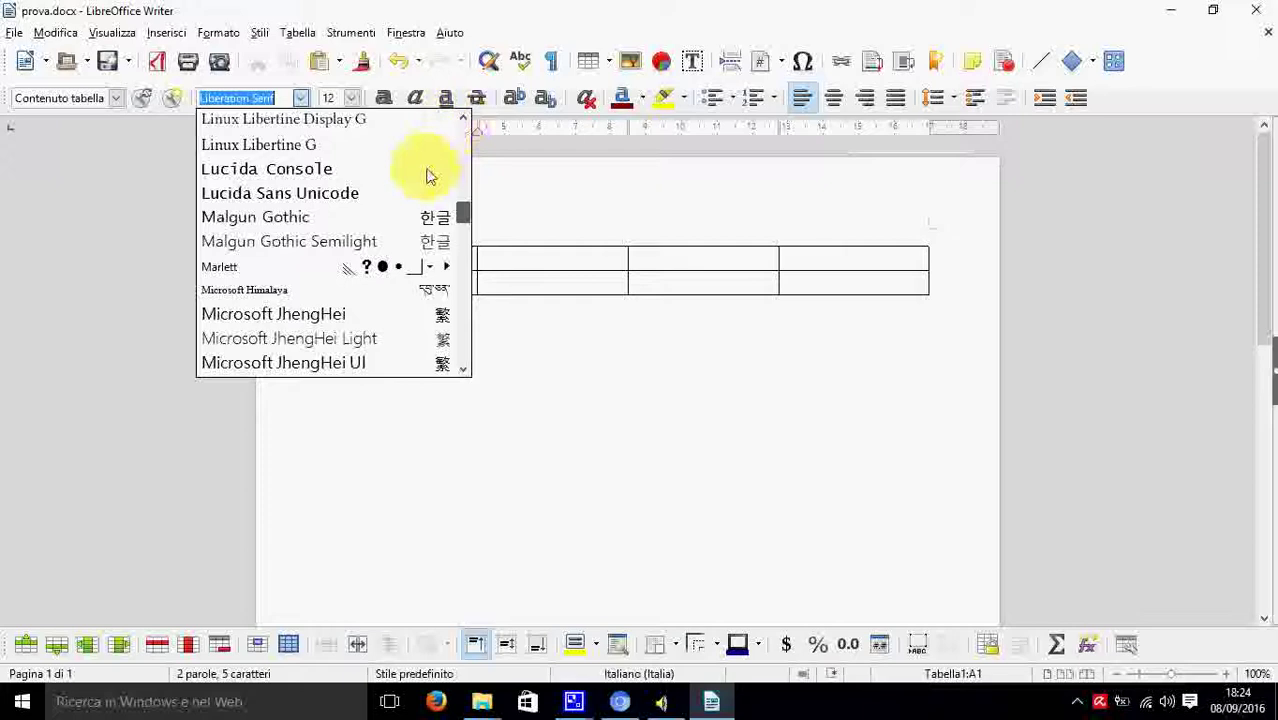
{"action": "scroll", "coordinate": [428, 177], "scroll_direction": "up", "scroll_amount": 10}
{"action": "left_click", "coordinate": [161, 196]}
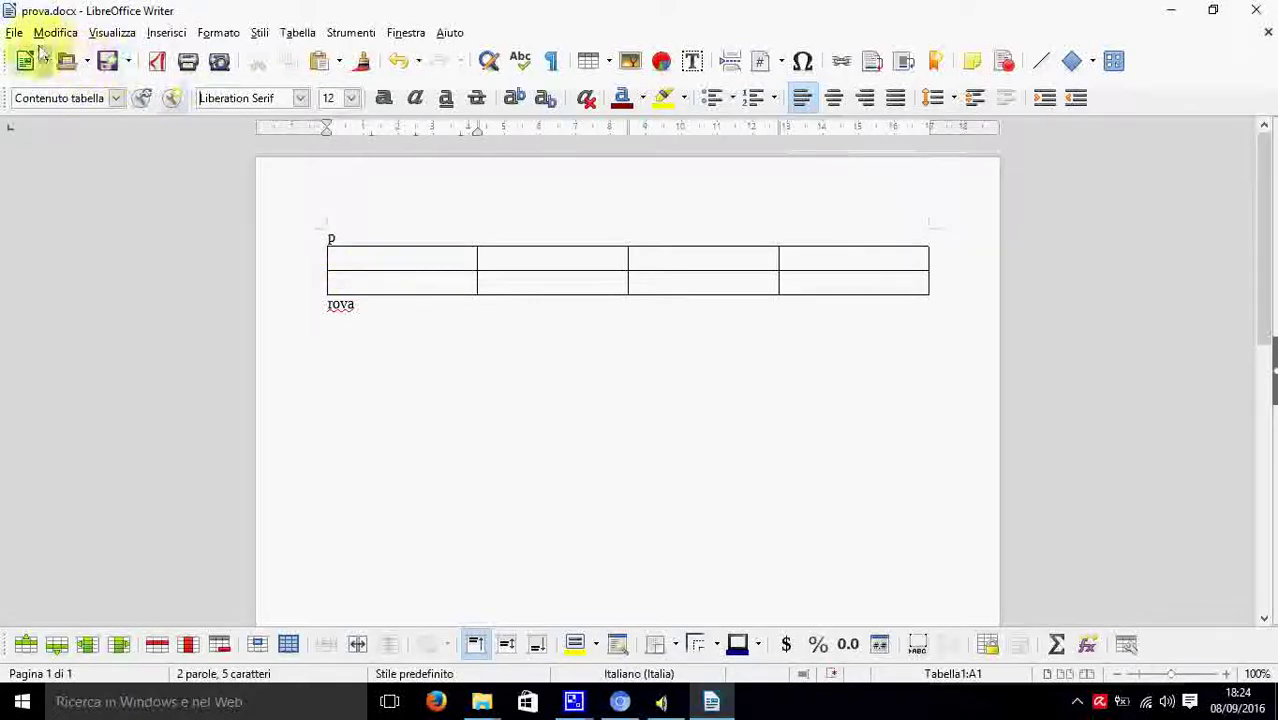
- Review Writer's viewing, insertion, editing and file commands, including the ruler options and PDF export, without running any of them
{"action": "left_click", "coordinate": [110, 33]}
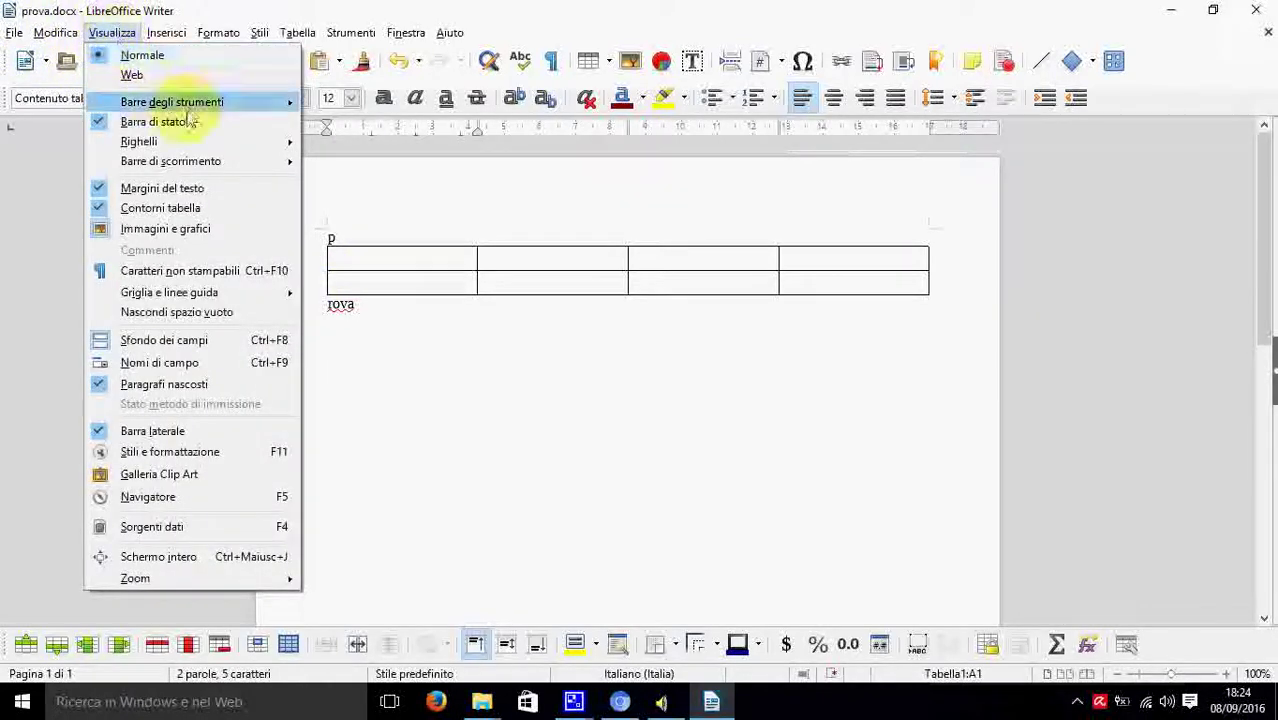
{"action": "mouse_move", "coordinate": [195, 107]}
{"action": "mouse_move", "coordinate": [176, 145]}
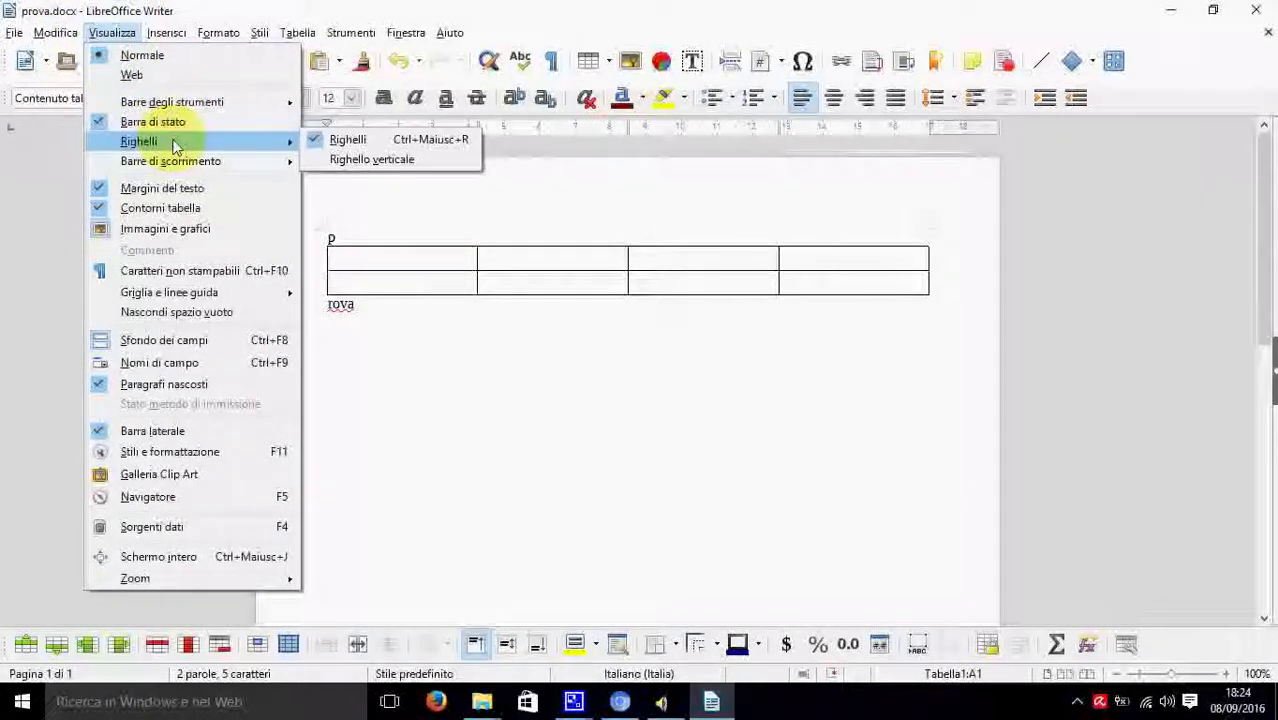
{"action": "left_click", "coordinate": [166, 33]}
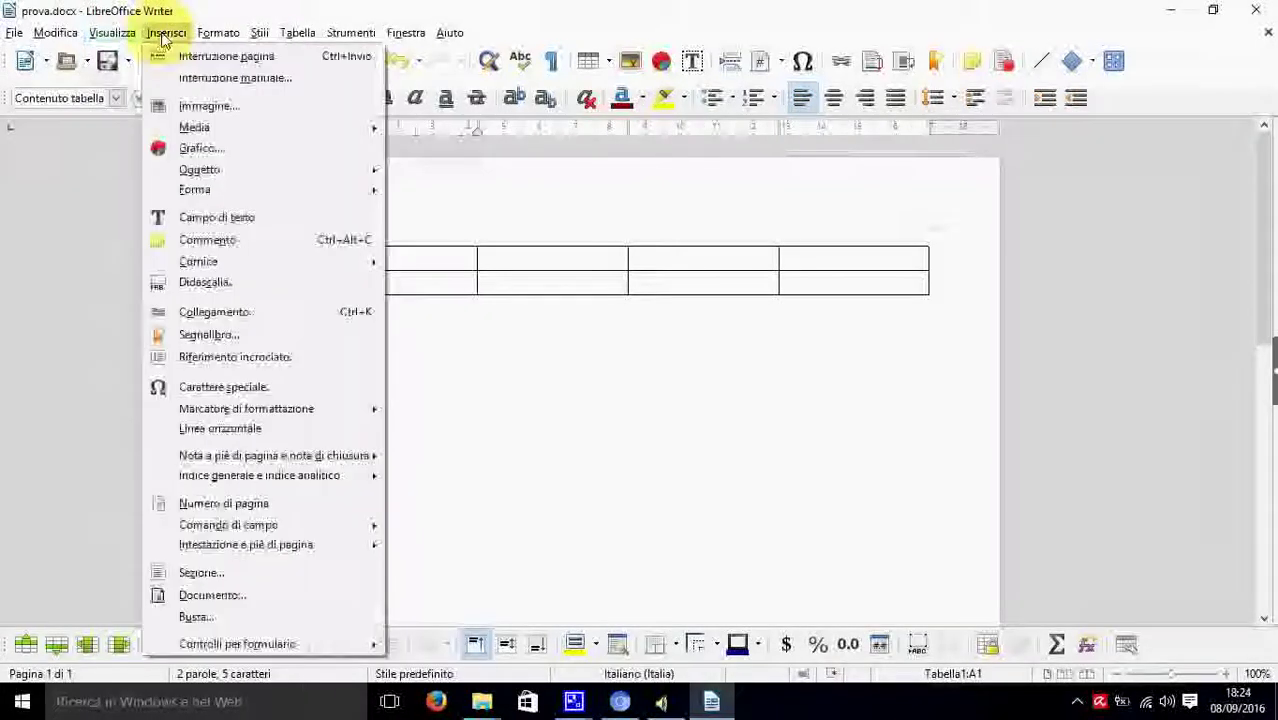
{"action": "left_click", "coordinate": [166, 33]}
{"action": "left_click", "coordinate": [55, 33]}
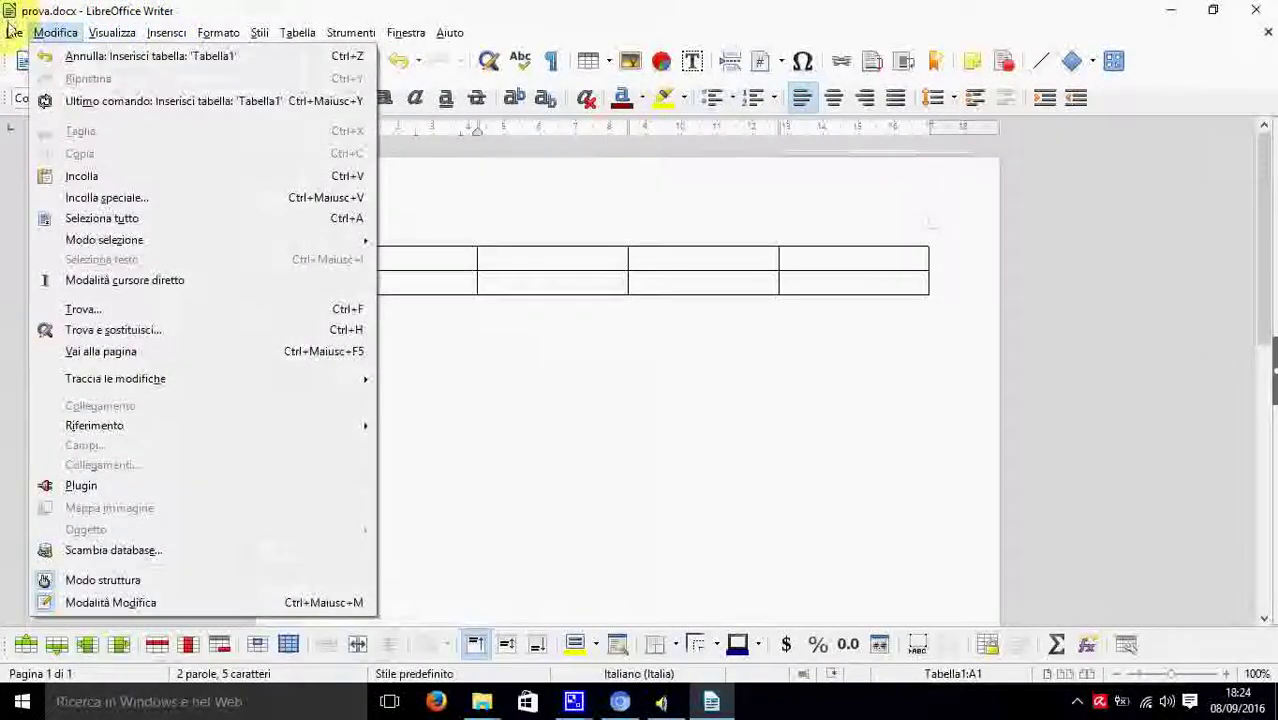
{"action": "left_click", "coordinate": [14, 30]}
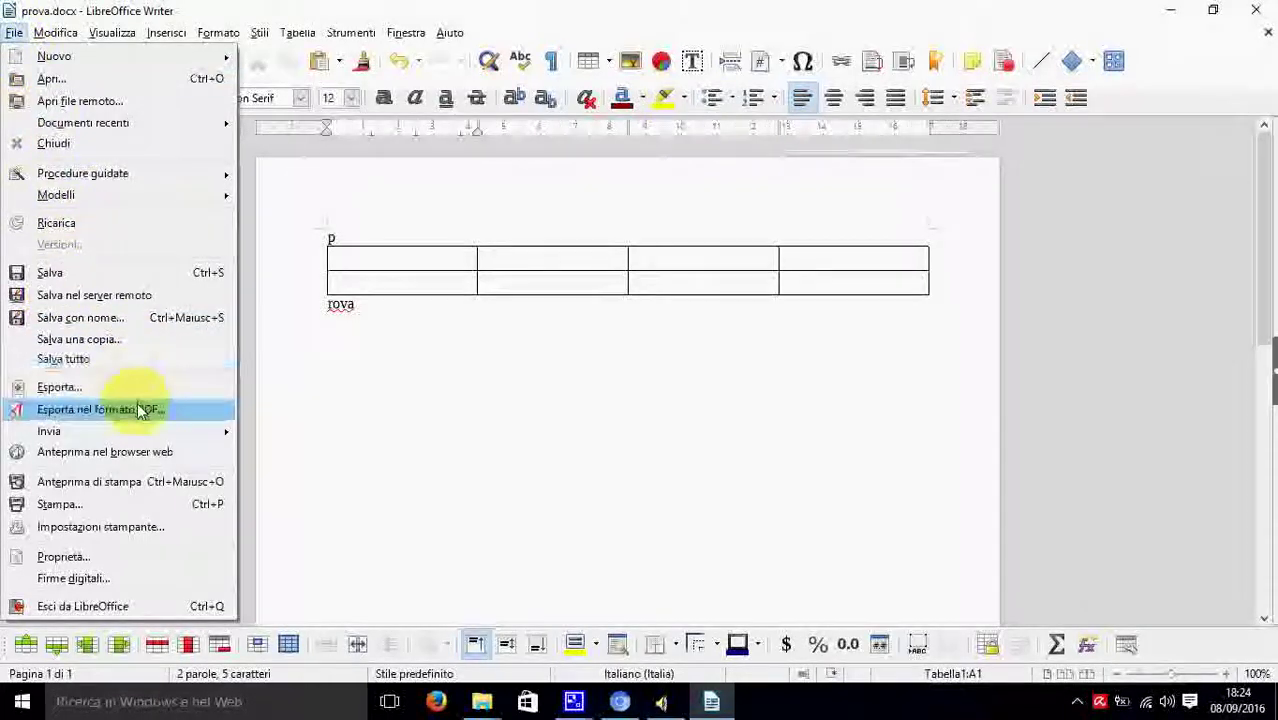
{"action": "left_click", "coordinate": [375, 425]}
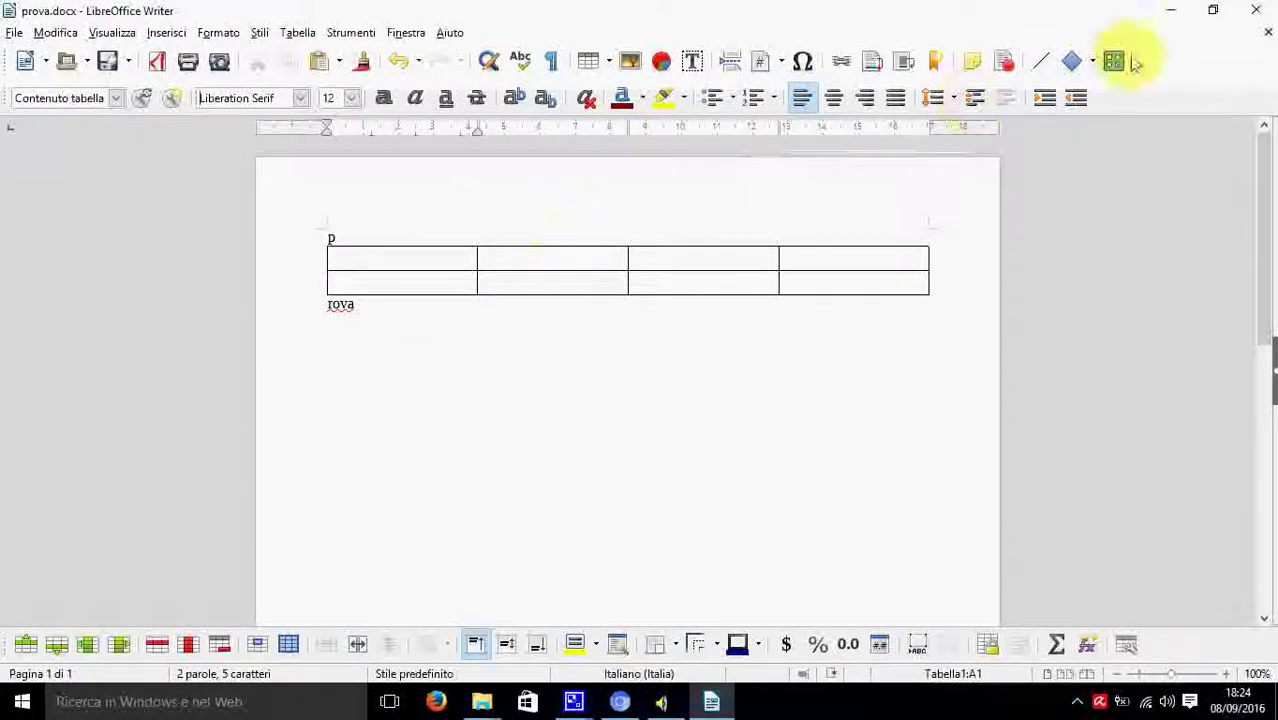
- Close prova.docx without saving its changes and create a new Impress presentation from LibreOffice 5.1
{"action": "left_click", "coordinate": [1258, 12]}
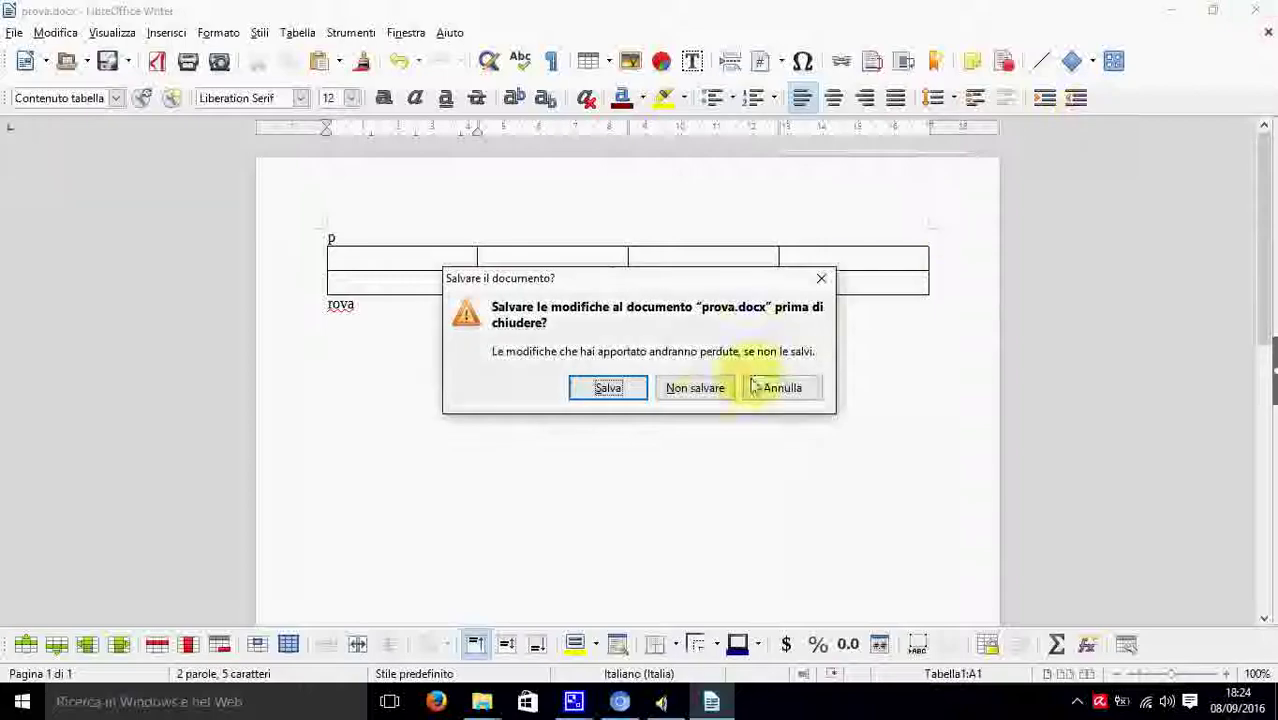
{"action": "left_click", "coordinate": [705, 390]}
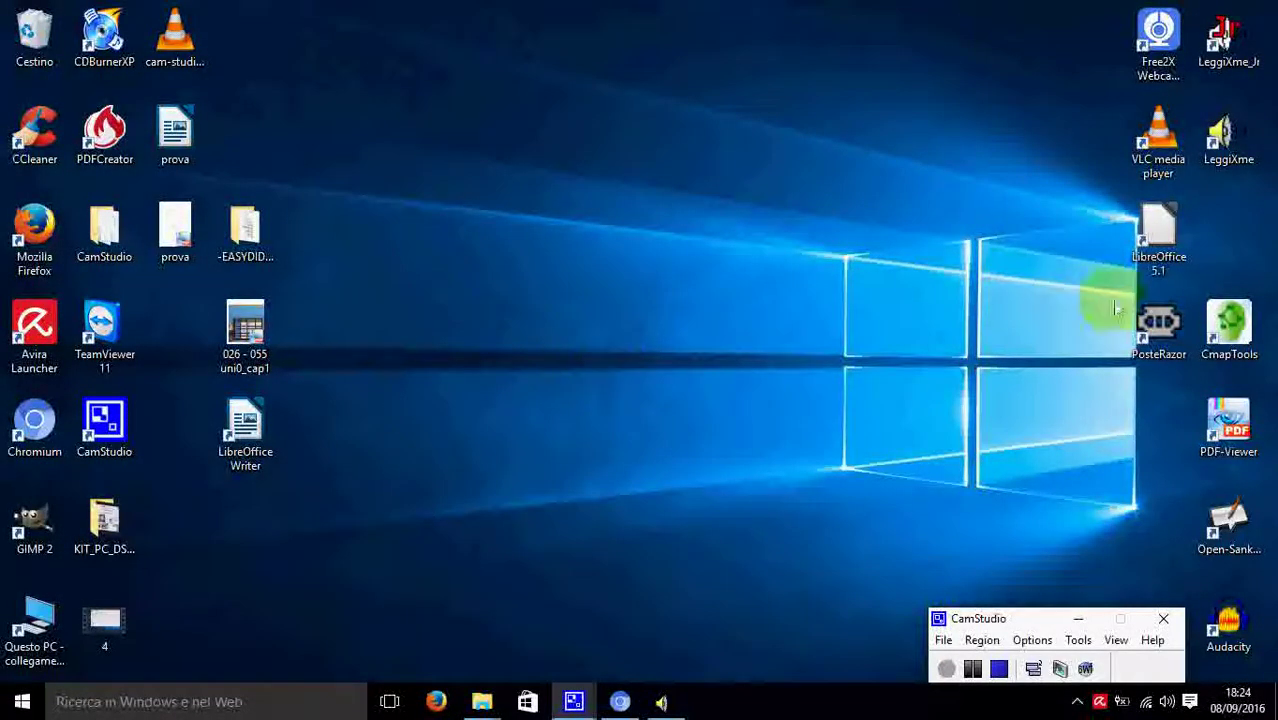
{"action": "double_click", "coordinate": [1155, 240]}
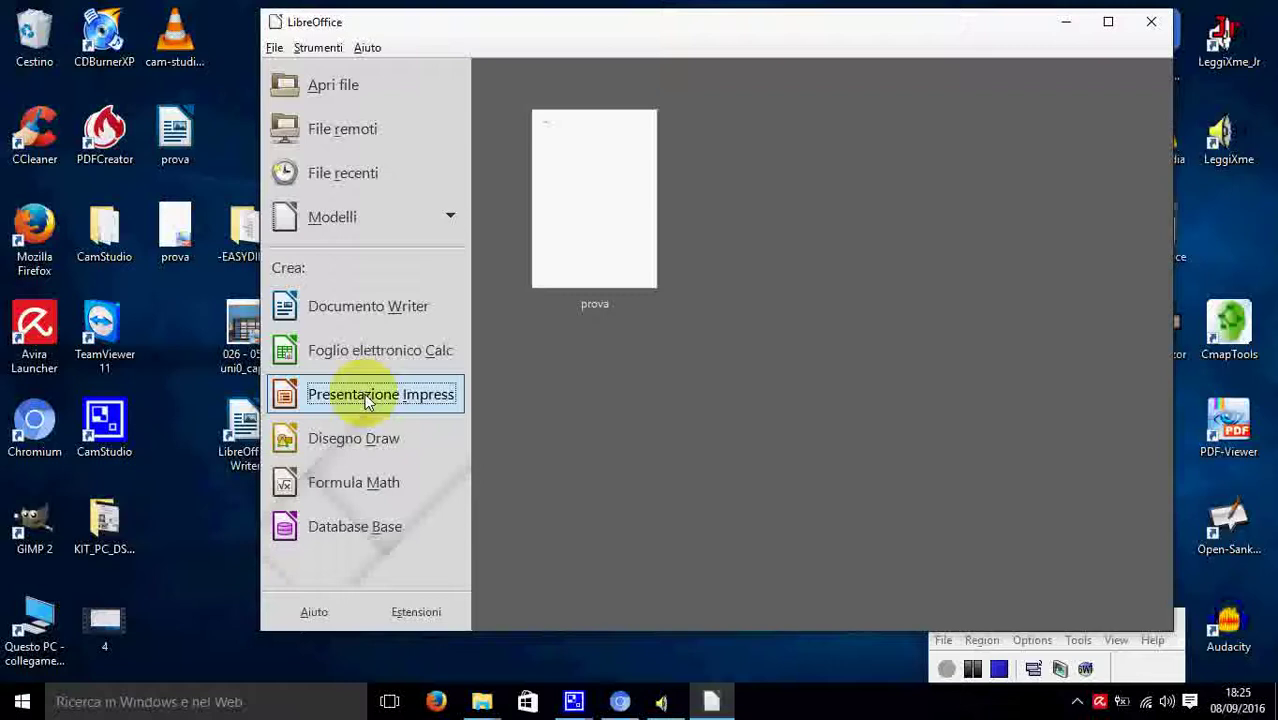
{"action": "left_click", "coordinate": [366, 396]}
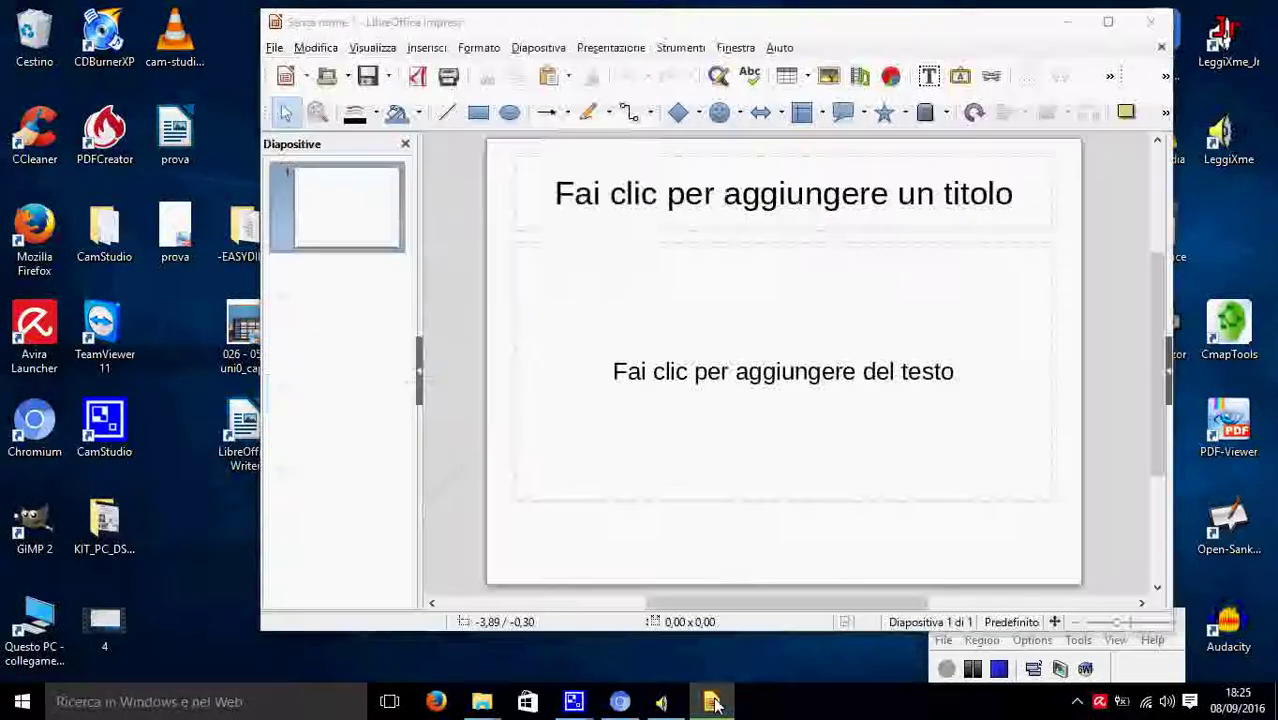
- Bring the new presentation's window back onto the desktop and maximize it
{"action": "left_click", "coordinate": [714, 702]}
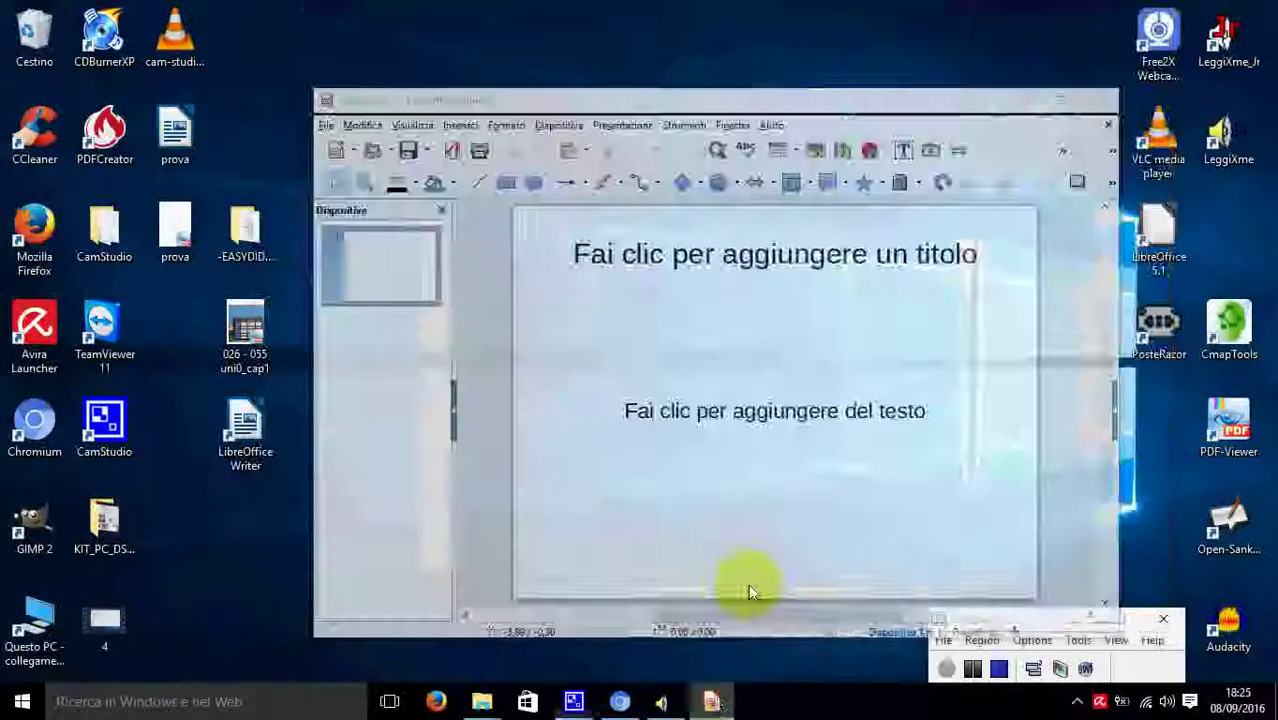
{"action": "left_click", "coordinate": [712, 702]}
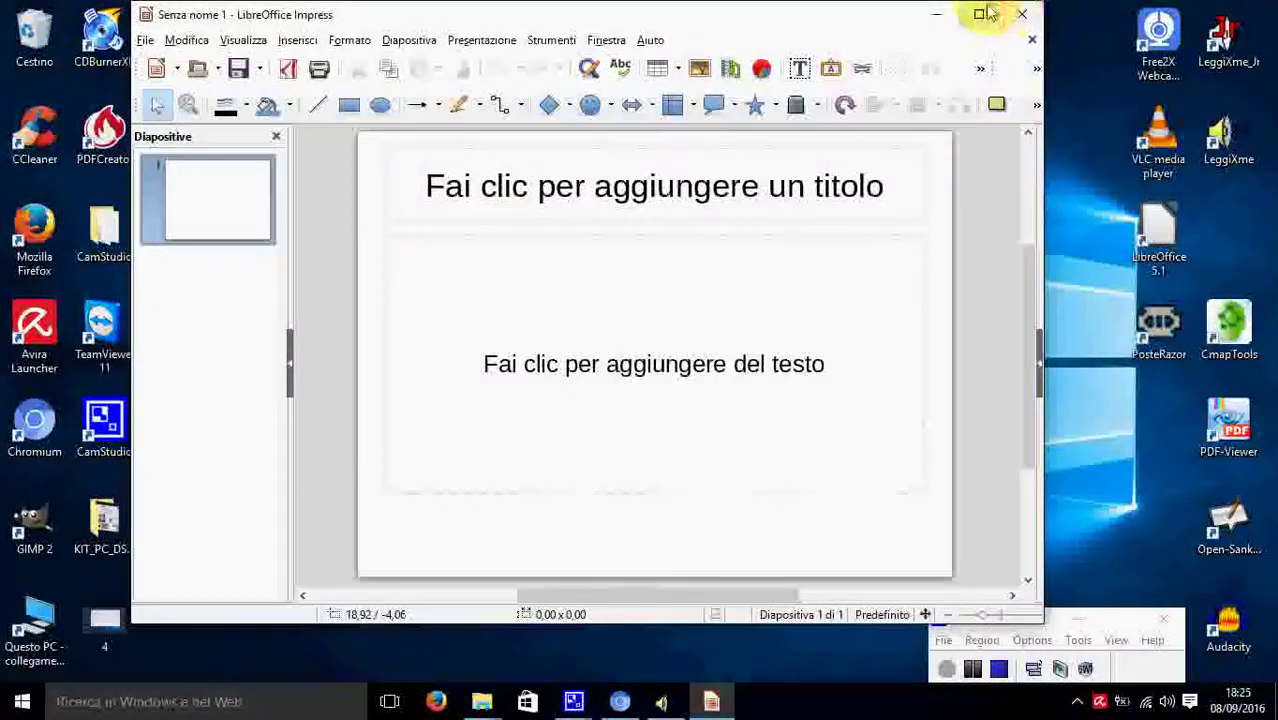
{"action": "left_click", "coordinate": [1005, 15]}
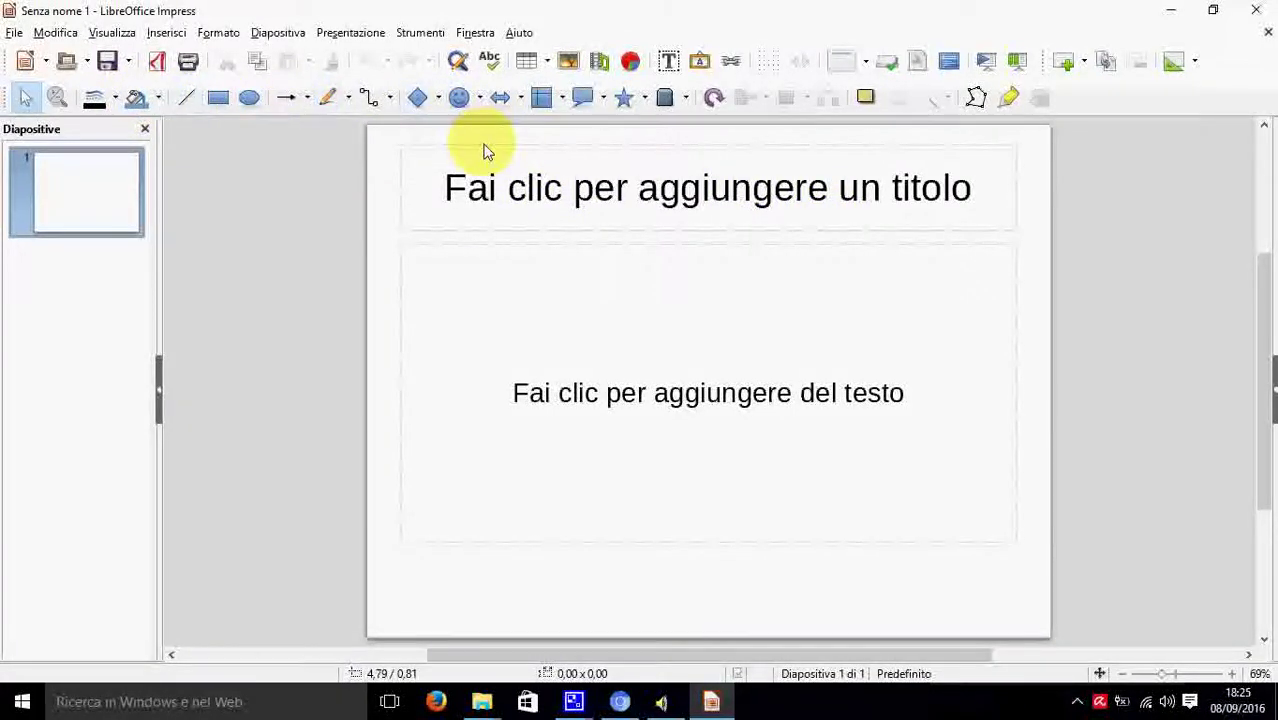
- Dock the drawing toolbar below the slide area, and briefly show the properties sidebar for the title placeholder
{"action": "left_click", "coordinate": [425, 238]}
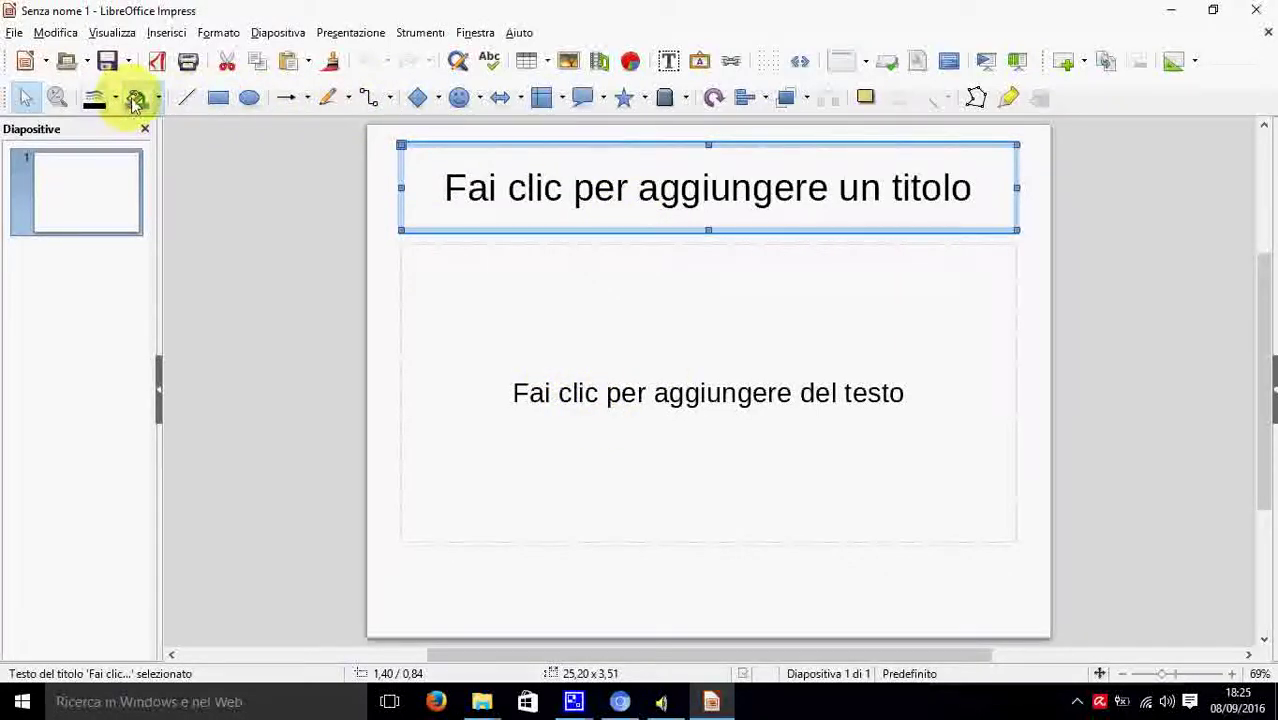
{"action": "mouse_move", "coordinate": [11, 92]}
{"action": "left_mouse_down"}
{"action": "mouse_move", "coordinate": [57, 257]}
{"action": "mouse_move", "coordinate": [73, 557]}
{"action": "mouse_move", "coordinate": [30, 640]}
{"action": "left_mouse_up"}
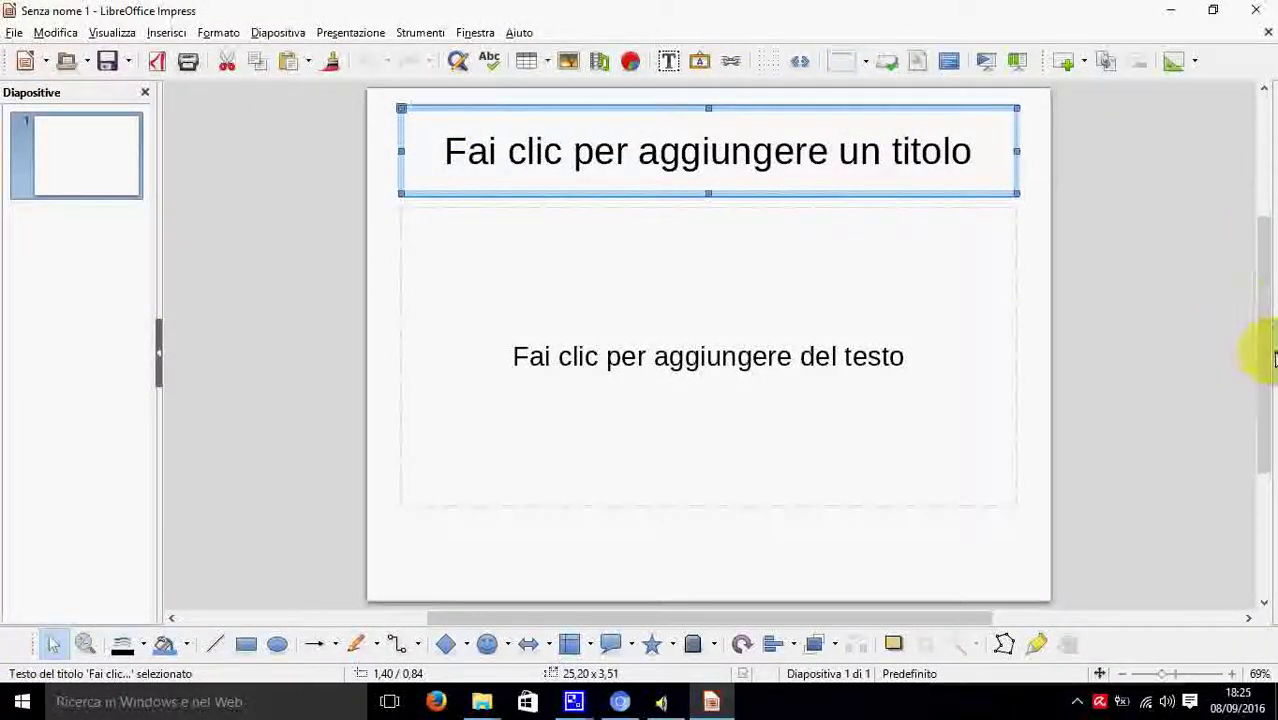
{"action": "left_click", "coordinate": [1274, 355]}
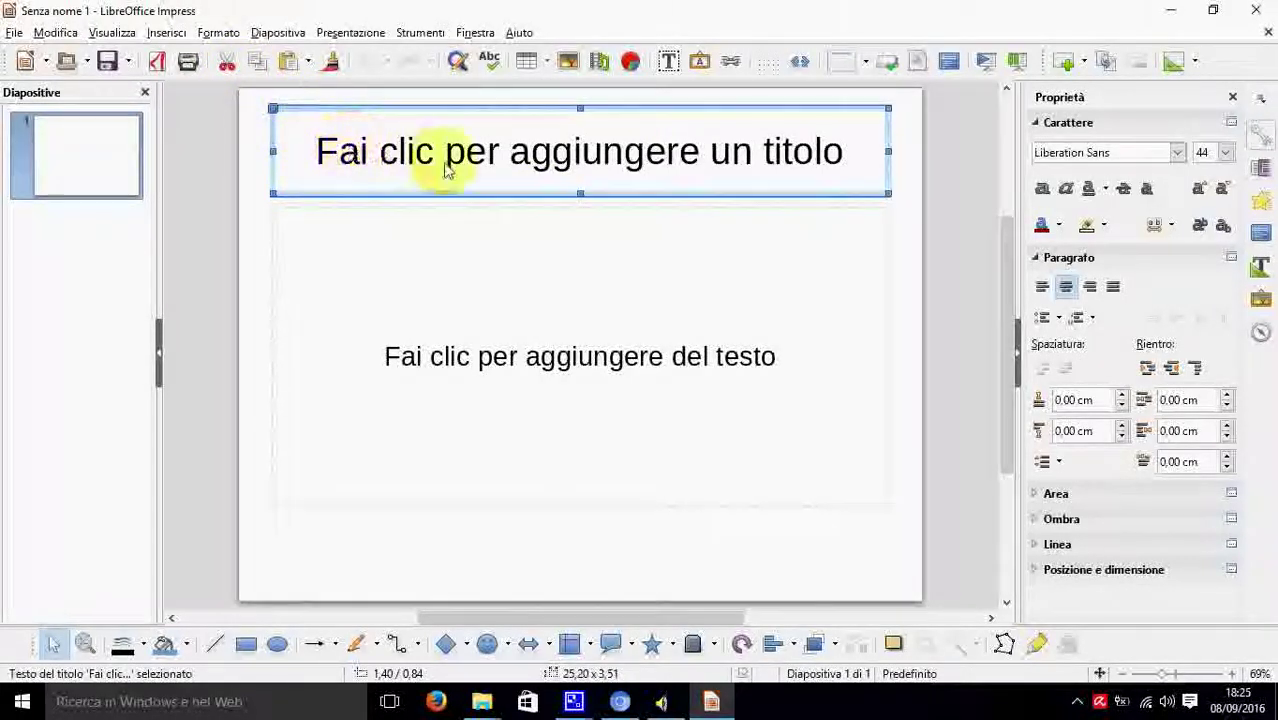
{"action": "left_click", "coordinate": [1020, 352]}
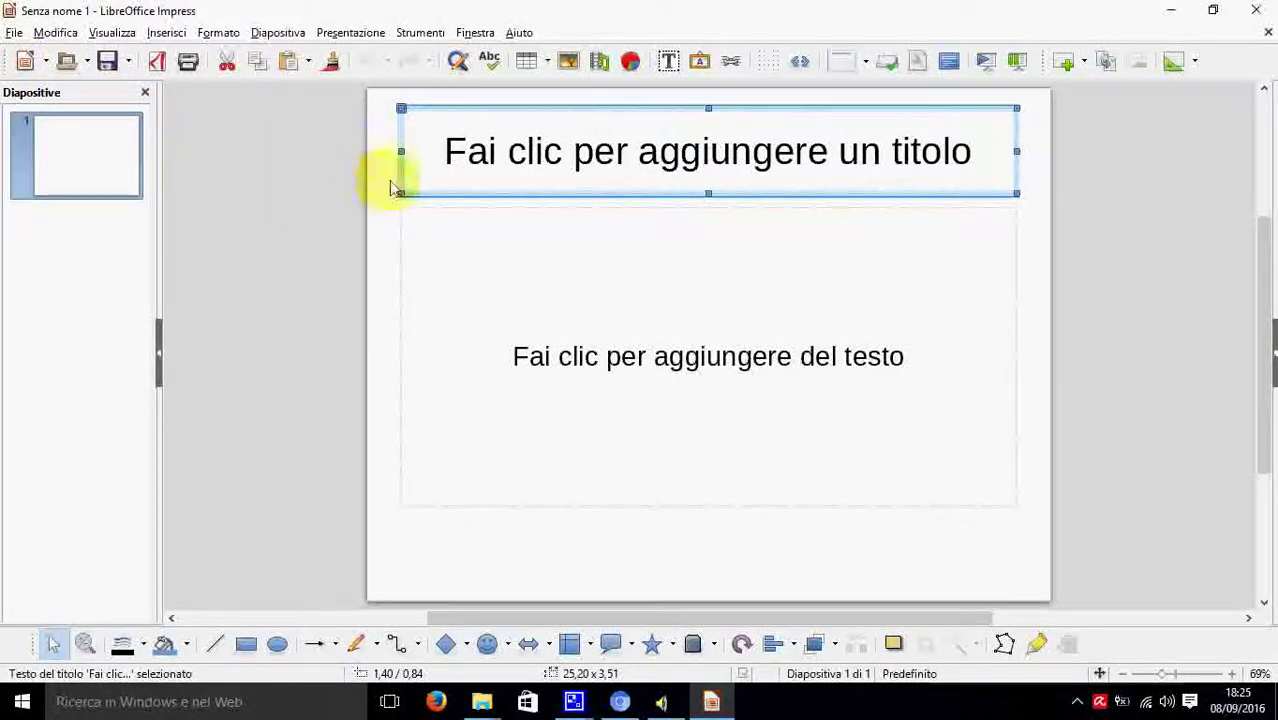
- Close the Diapositive pane, and briefly reduce the presentation window before maximizing it again
{"action": "left_click", "coordinate": [146, 93]}
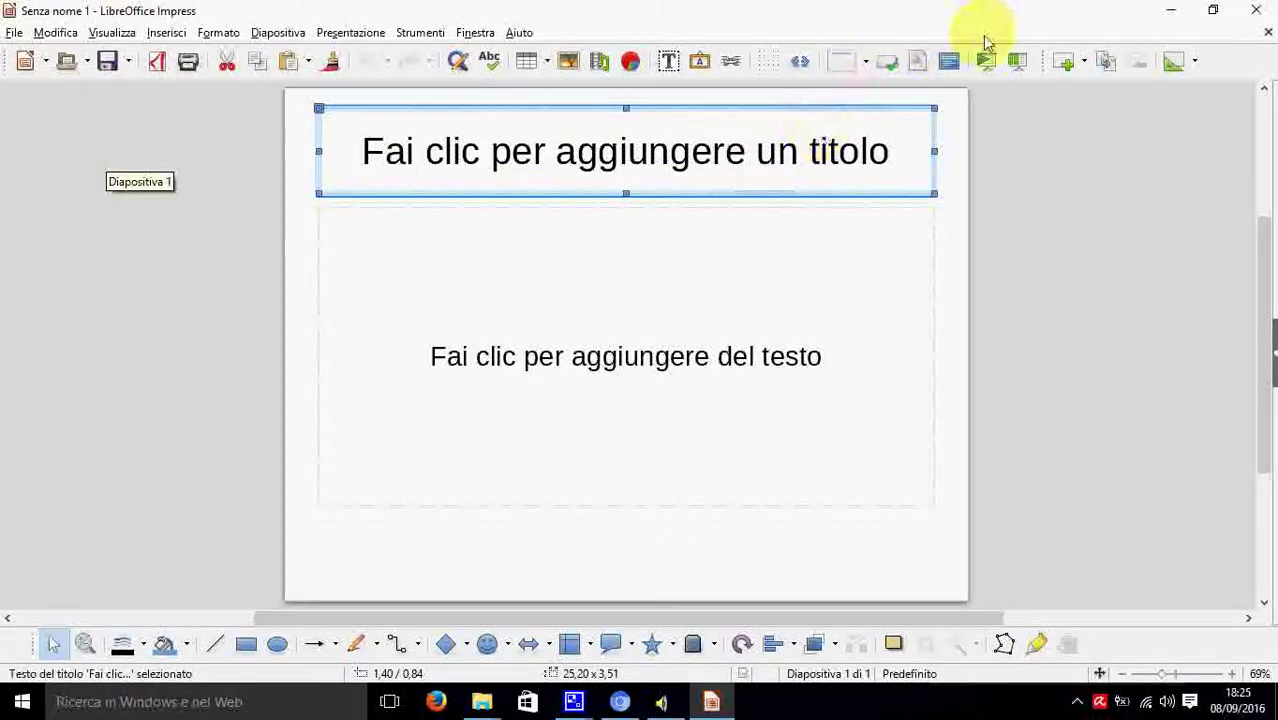
{"action": "left_click", "coordinate": [1212, 12]}
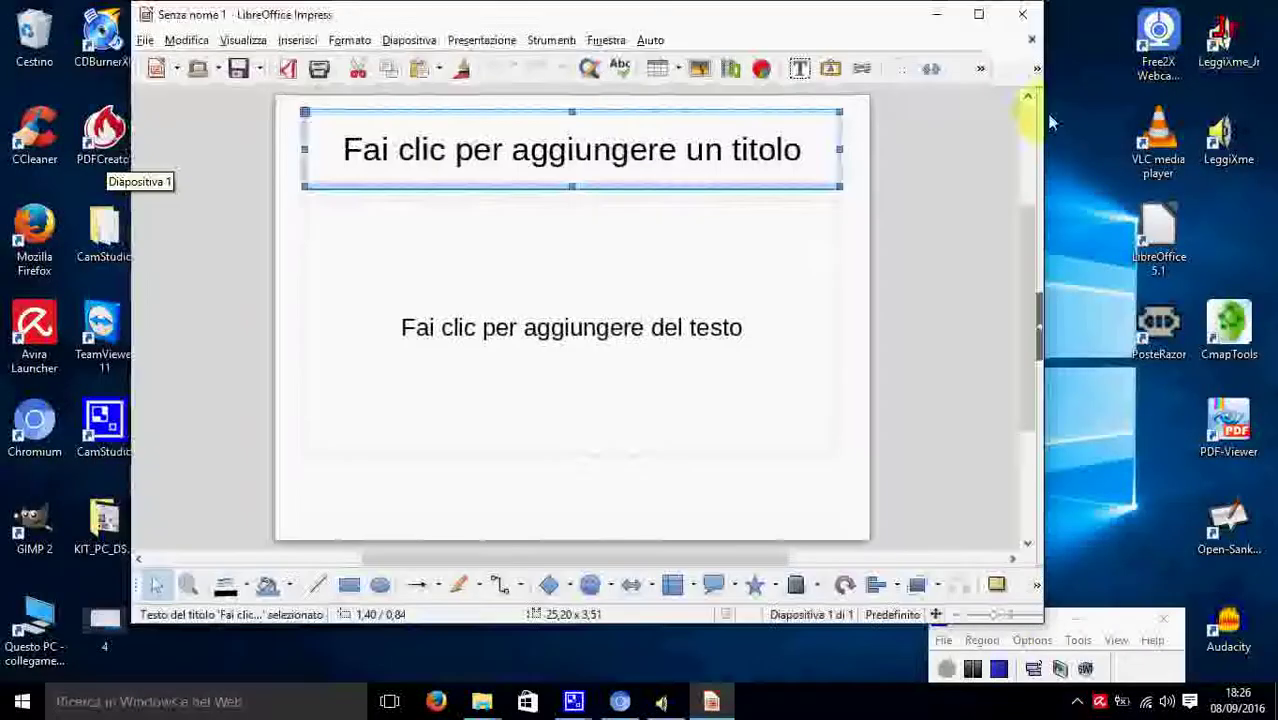
{"action": "left_click", "coordinate": [978, 14]}
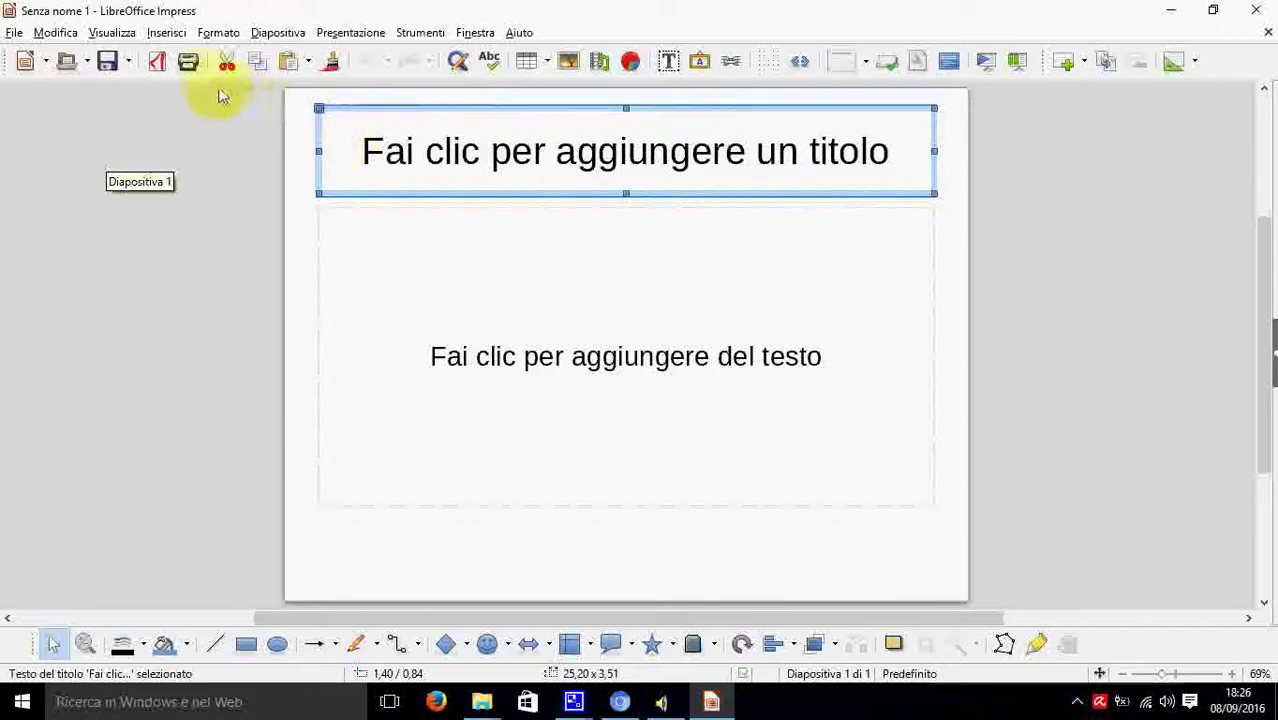
- Examine the file formats available for exporting the presentation, and leave without exporting
{"action": "left_click", "coordinate": [13, 33]}
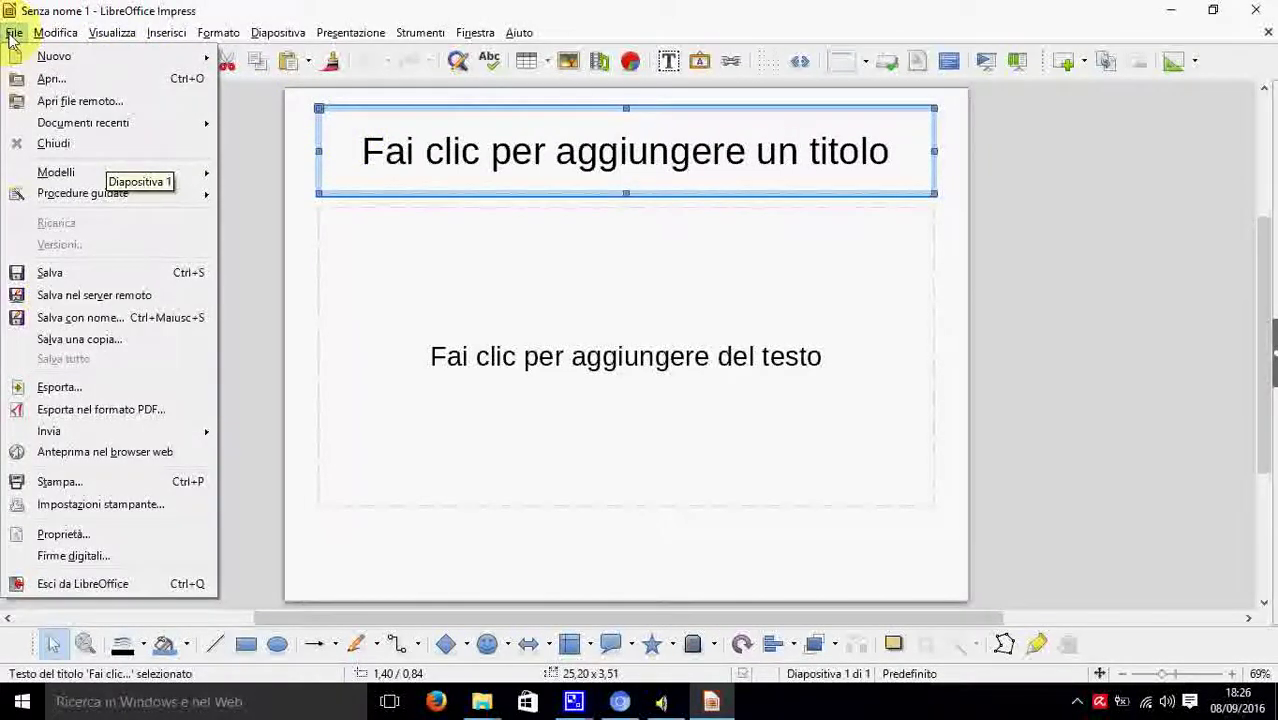
{"action": "left_click", "coordinate": [71, 390]}
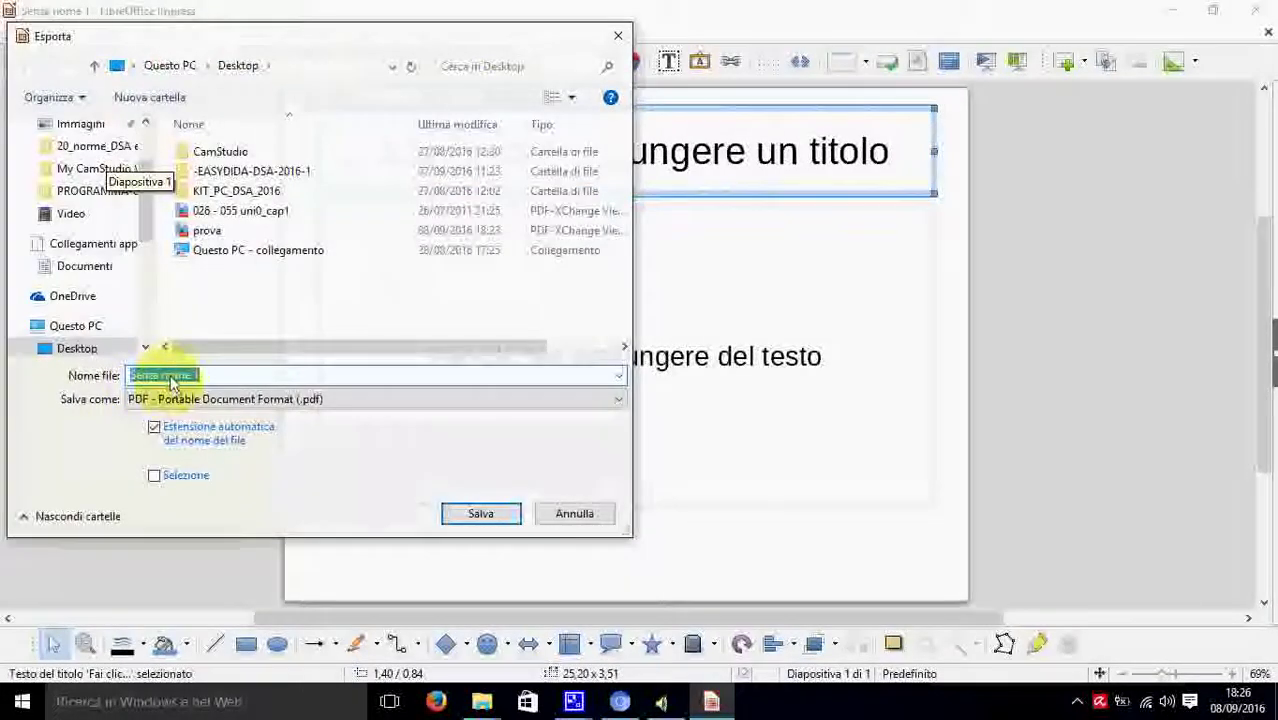
{"action": "left_click", "coordinate": [618, 400]}
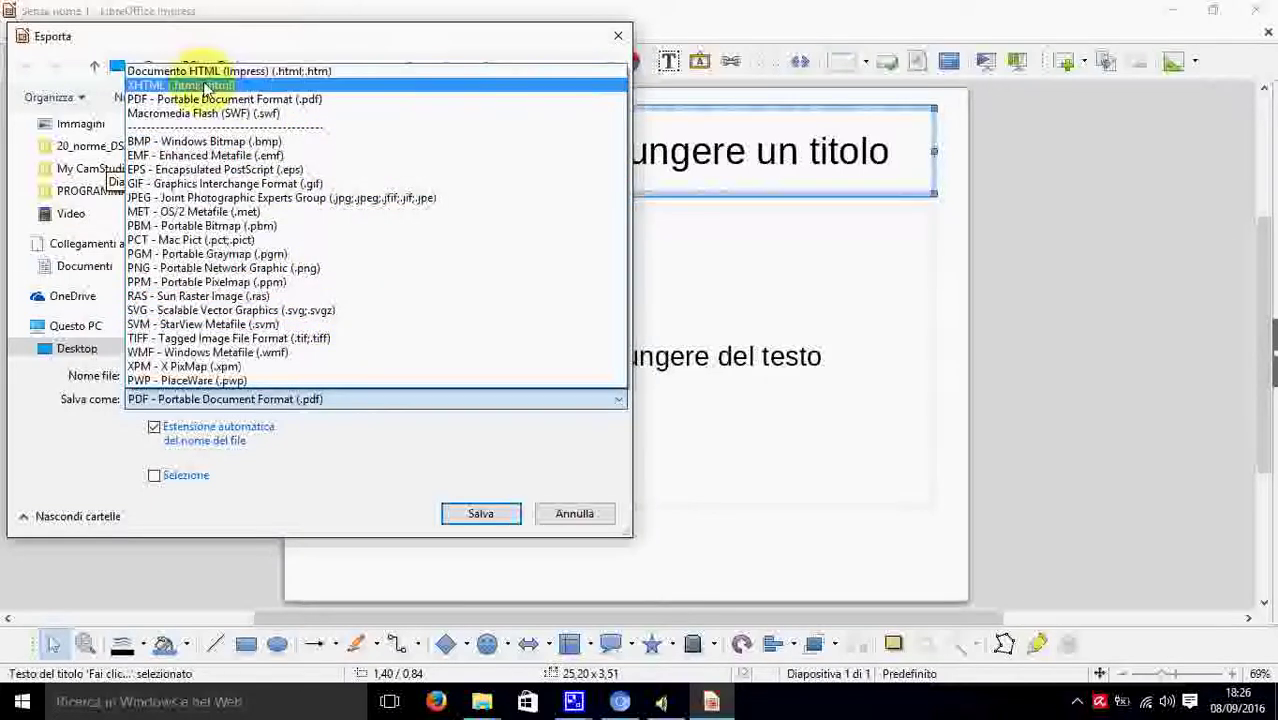
{"action": "left_click", "coordinate": [568, 515]}
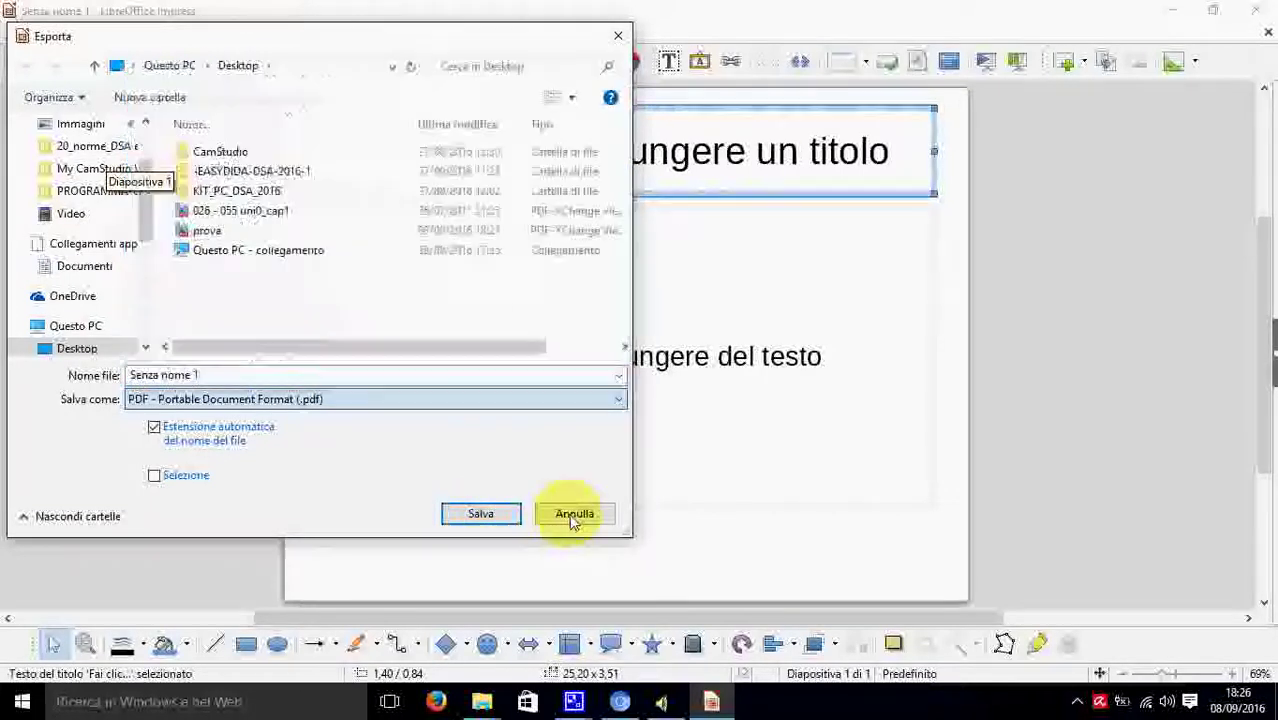
{"action": "left_click", "coordinate": [573, 515]}
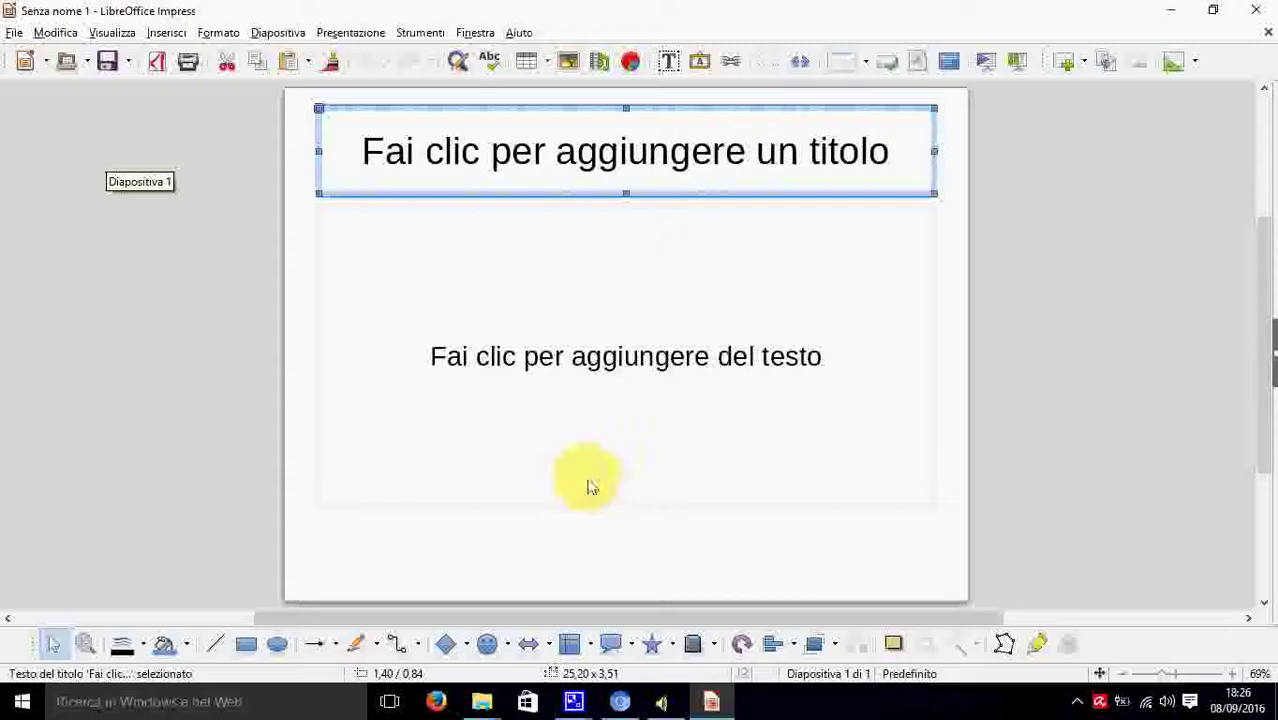